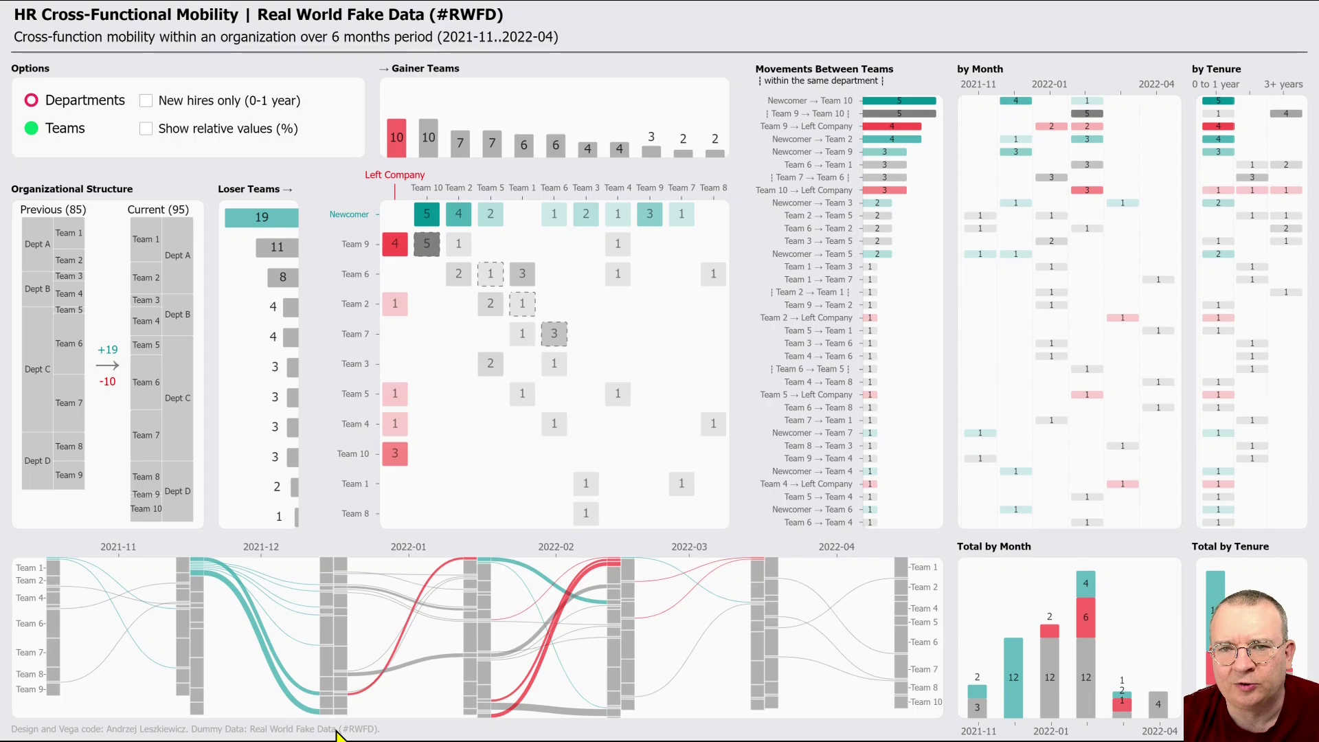
Step: Advance the slideshow to the 'Climate Change: The Day After Tomorrow is Today' temperature dashboard
click(337, 734)
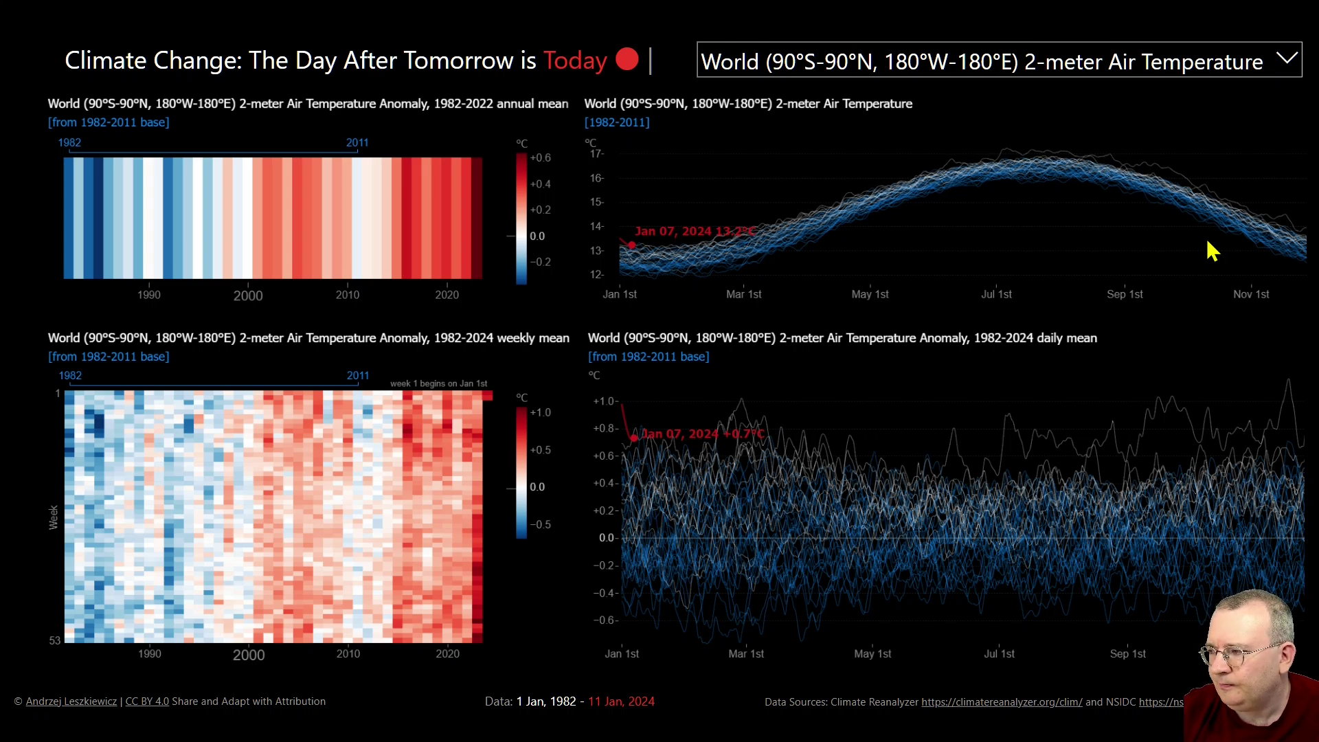
Step: Page through the temperature, Qatar population pyramid and poverty bamboo charts, then exit full screen
click(1212, 250)
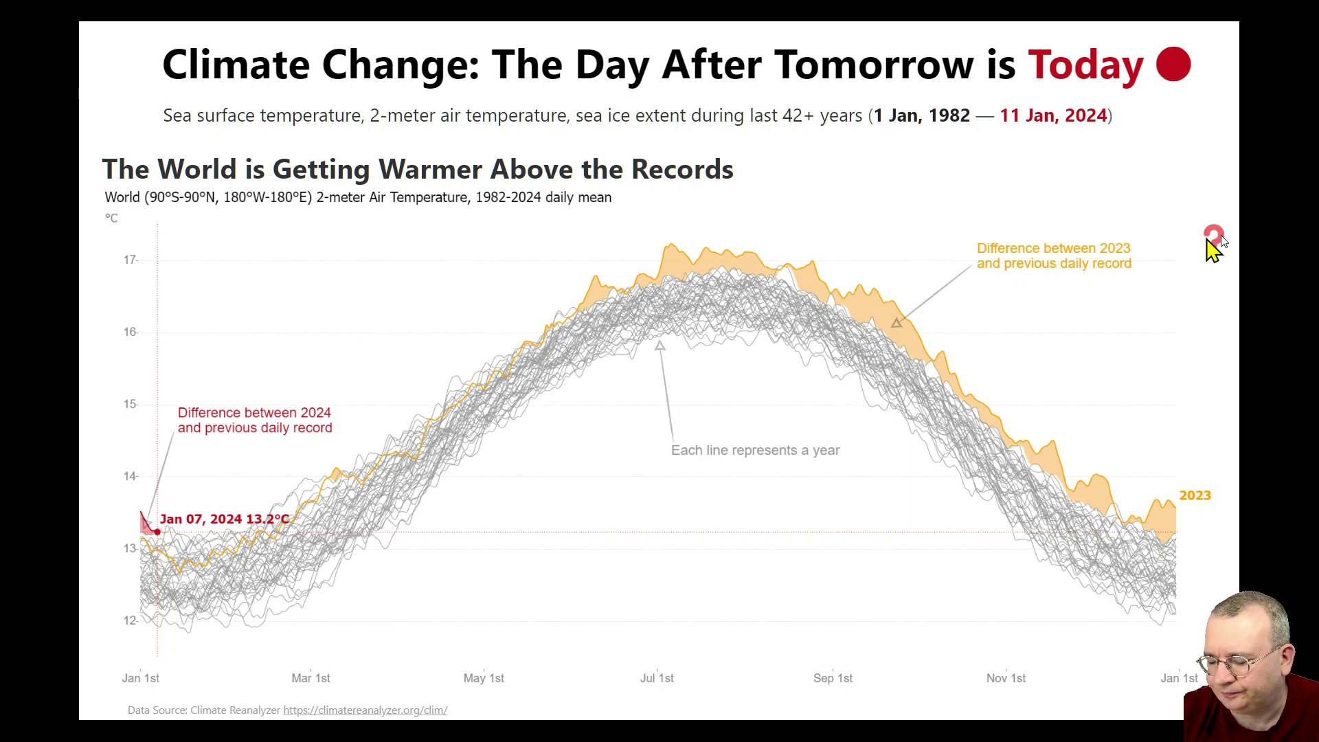
click(1210, 241)
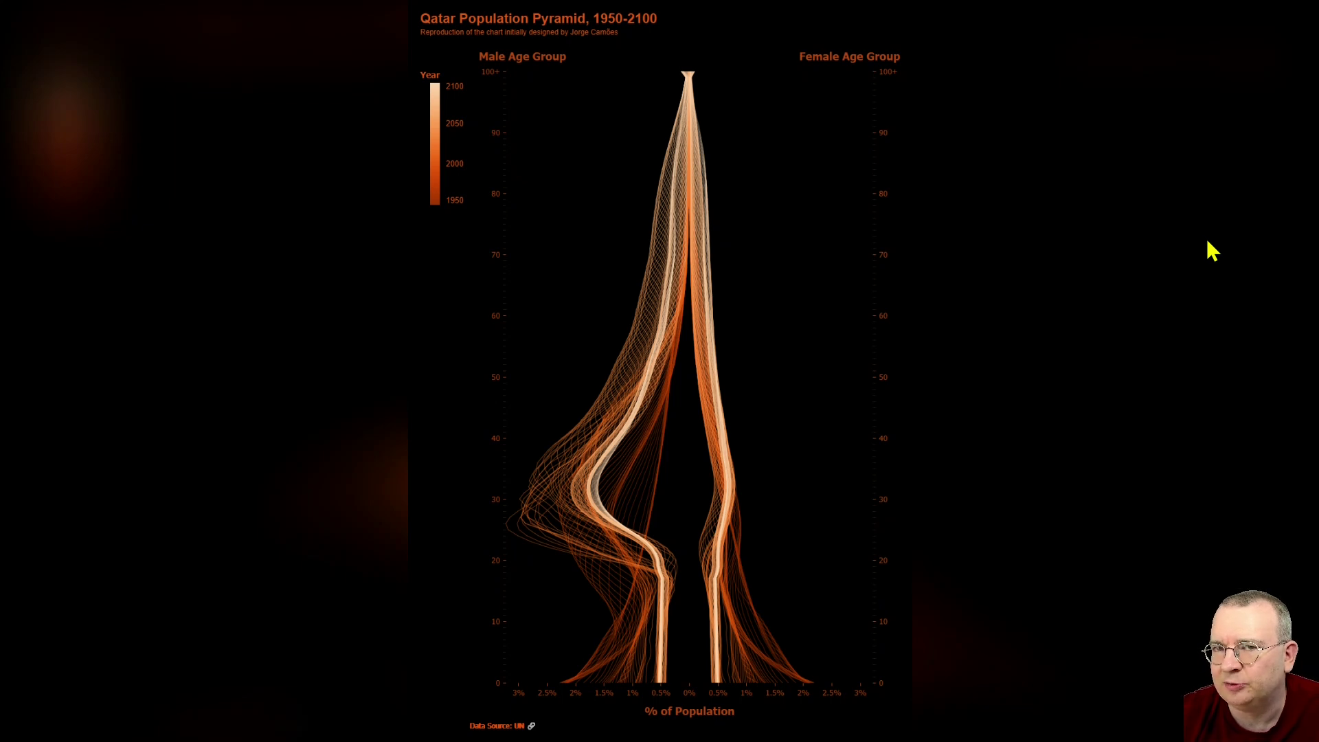
key(Right)
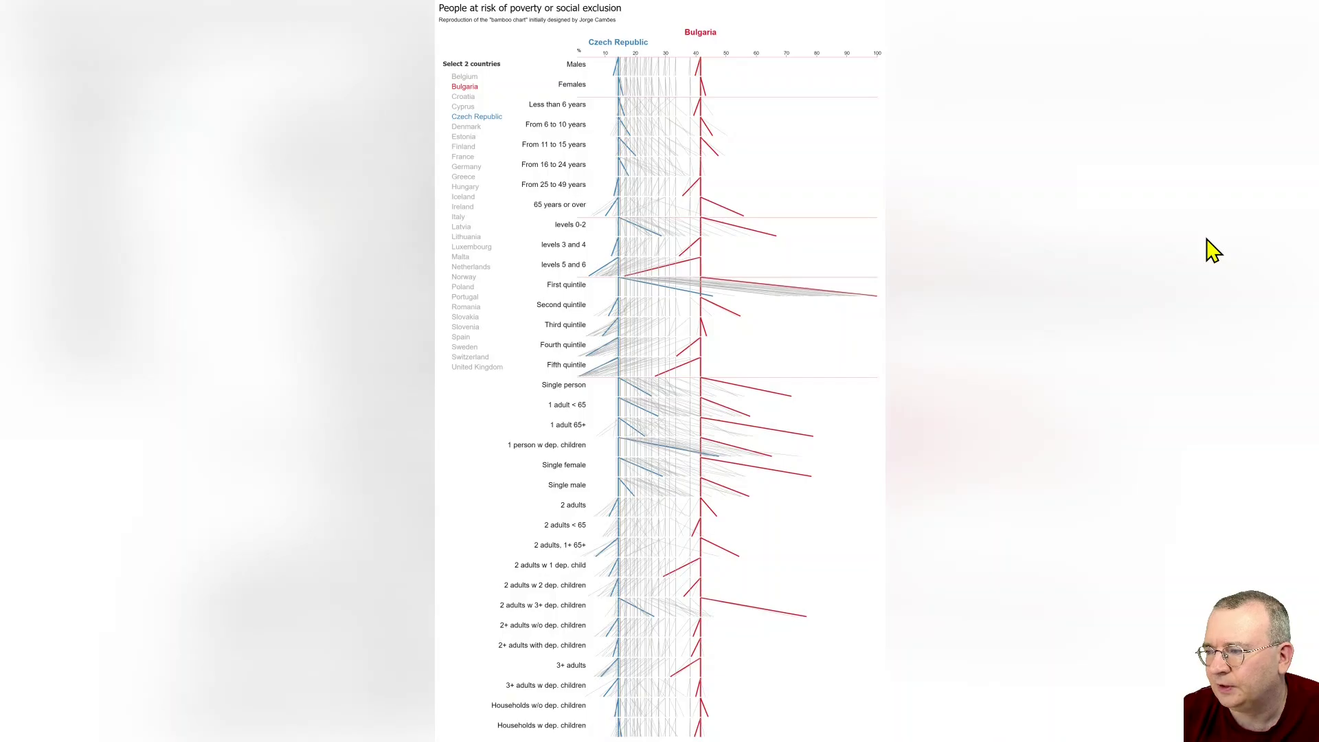
key(Return)
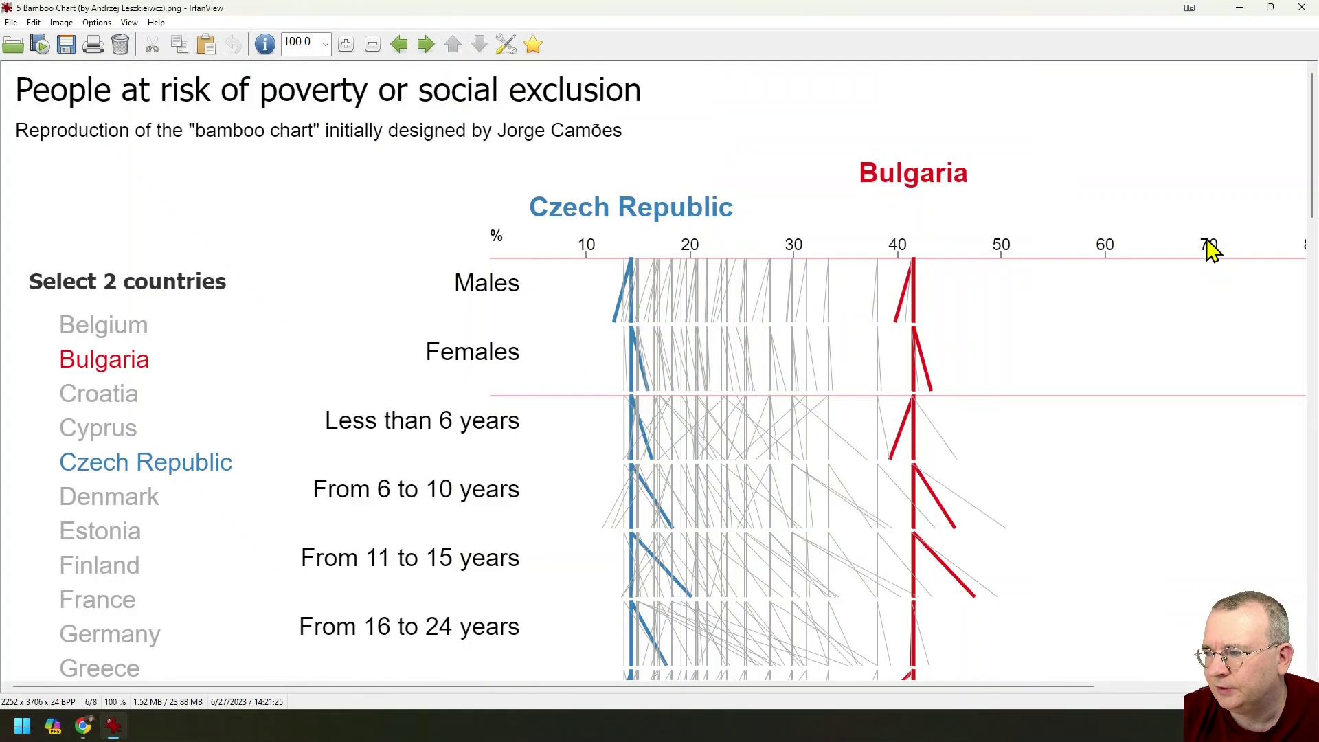
scroll(1211, 251, down, 10)
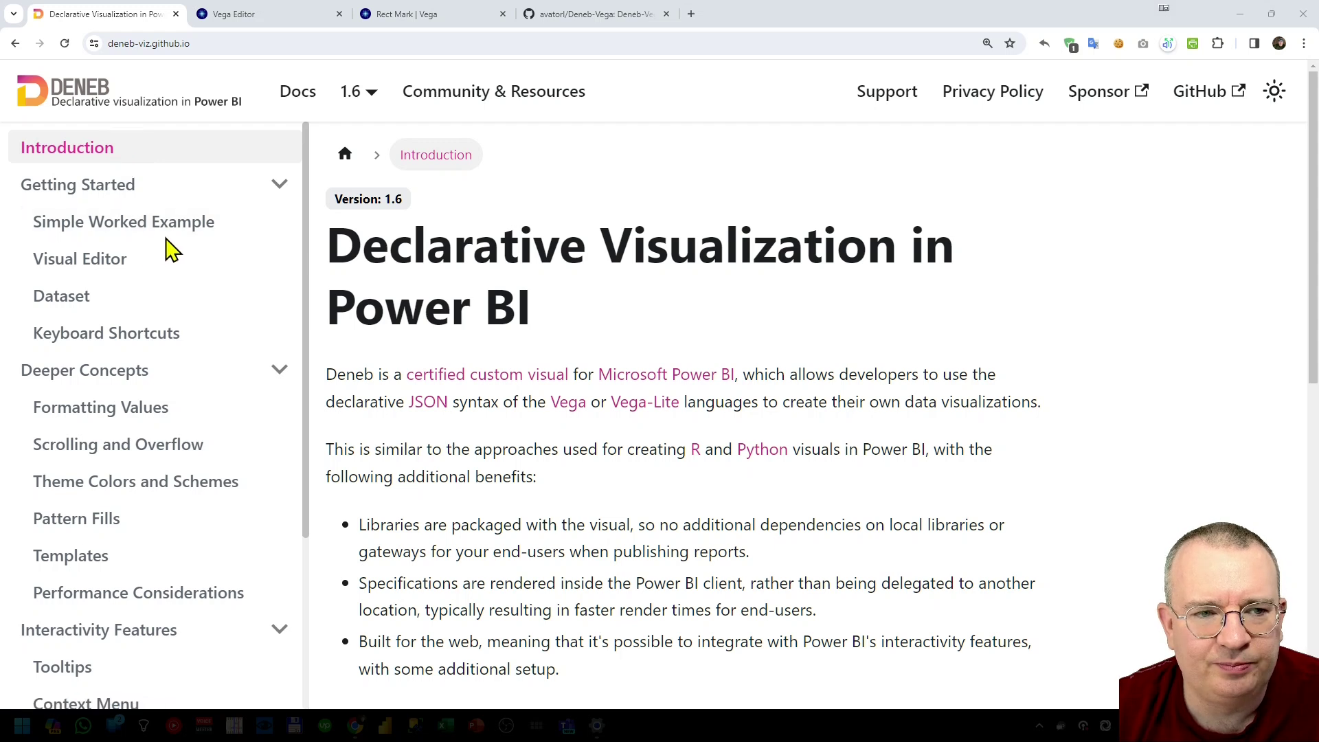
Step: Navigate the sidebar from Dataset through Cross-Filtering (Selection) to the Cross-Highlighting page
scroll(180, 241, down, 3)
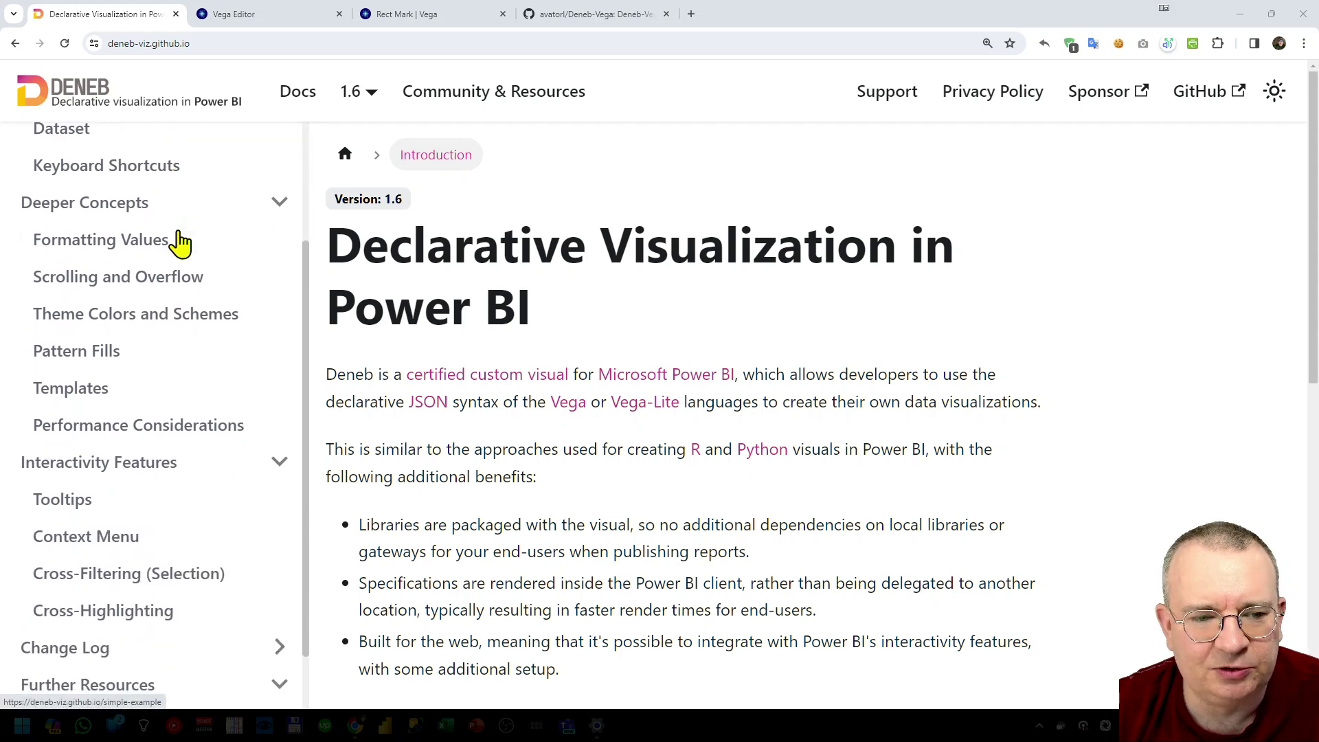
scroll(171, 295, up, 4)
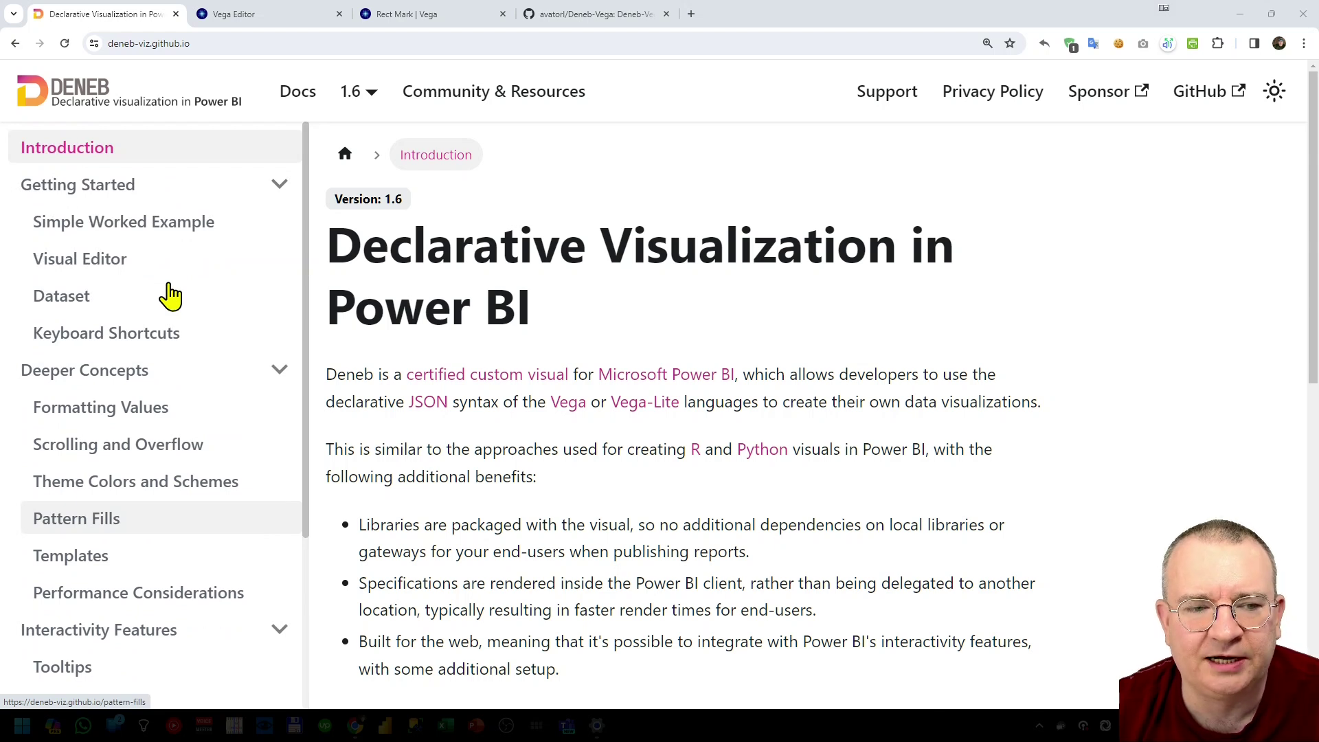
click(69, 302)
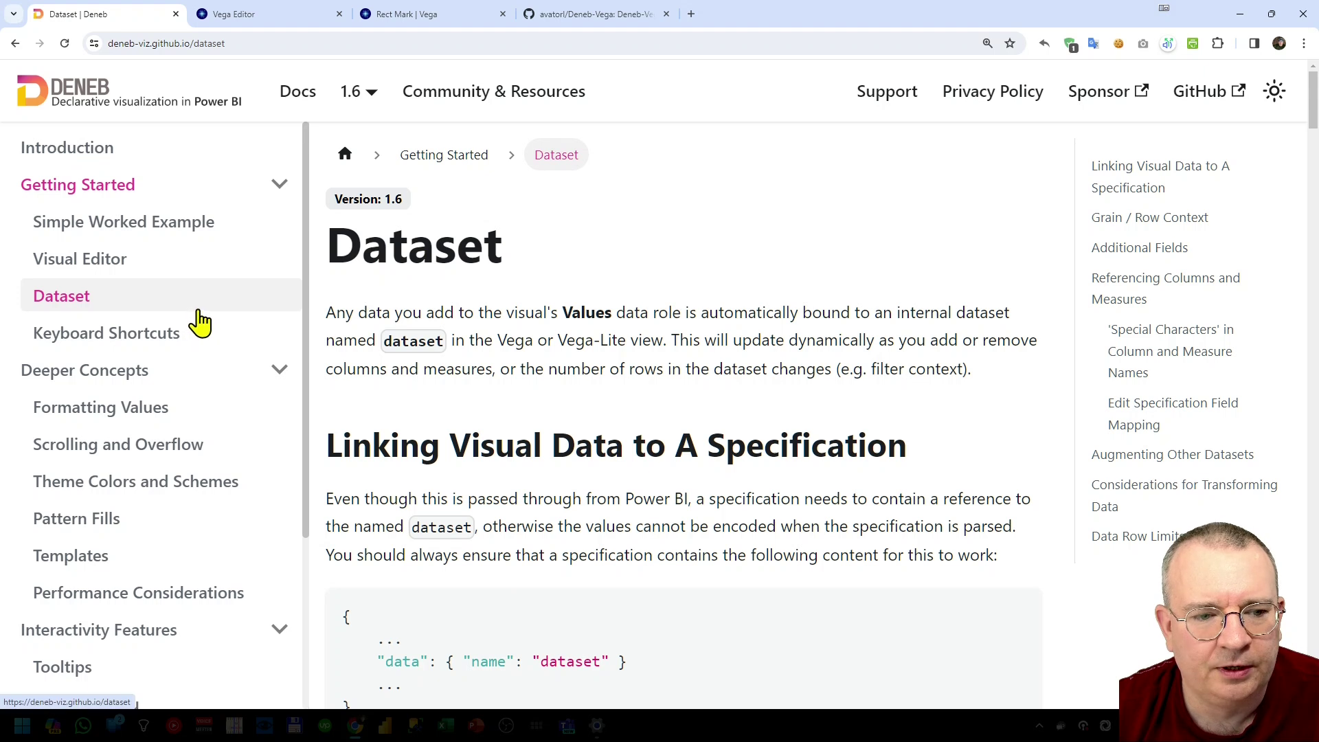
scroll(211, 374, down, 1)
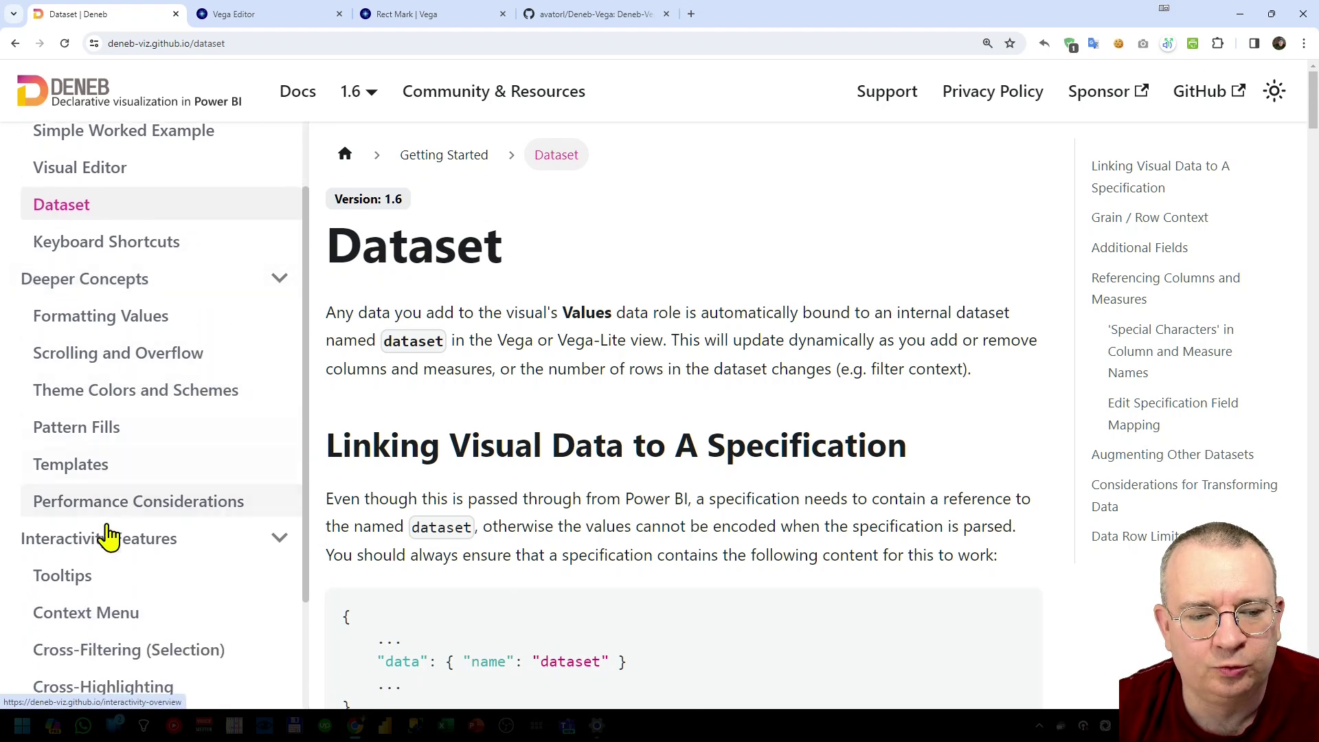
click(117, 661)
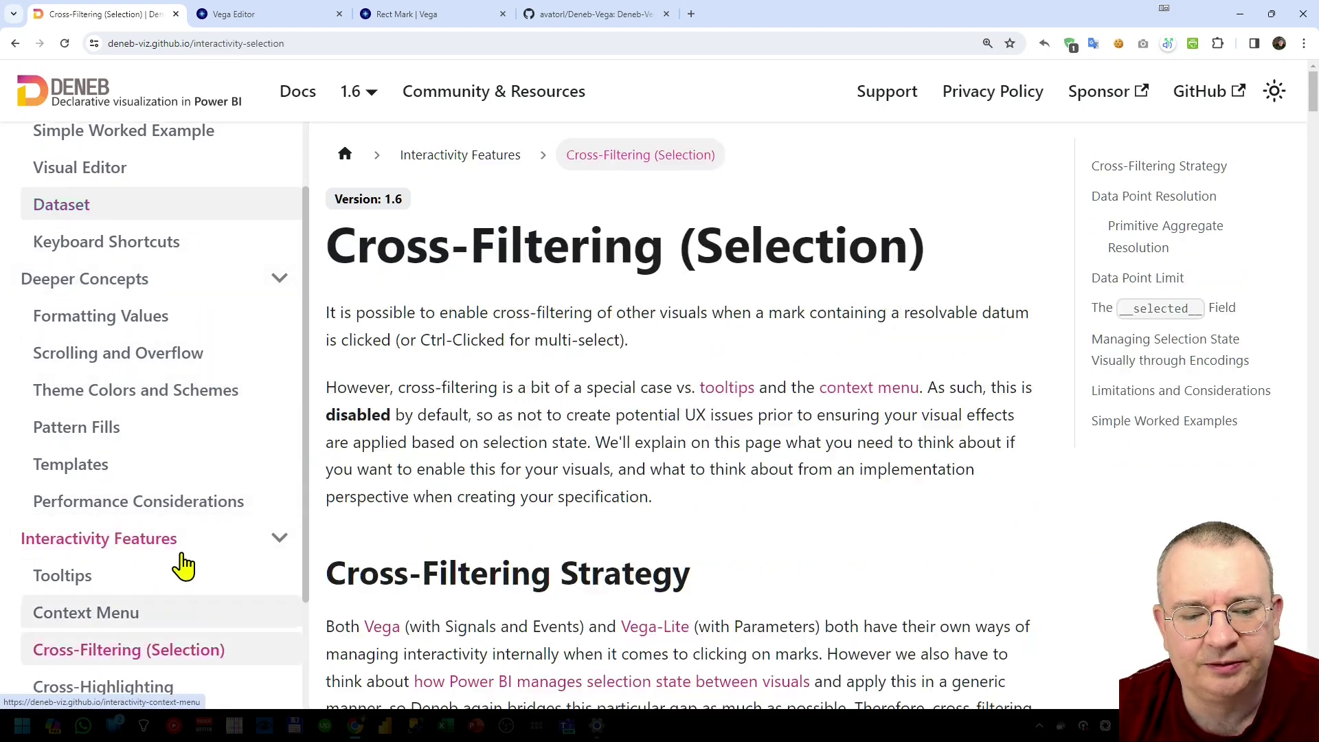
scroll(213, 473, down, 1)
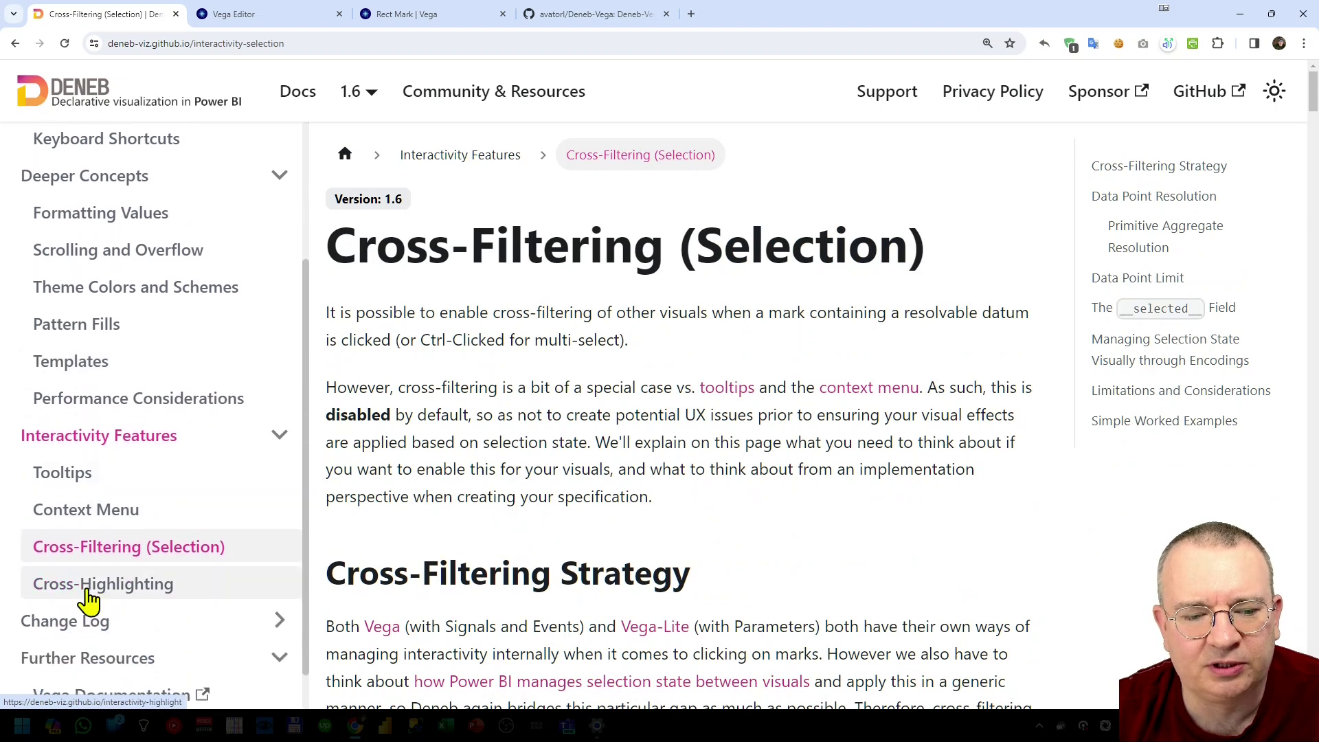
click(89, 601)
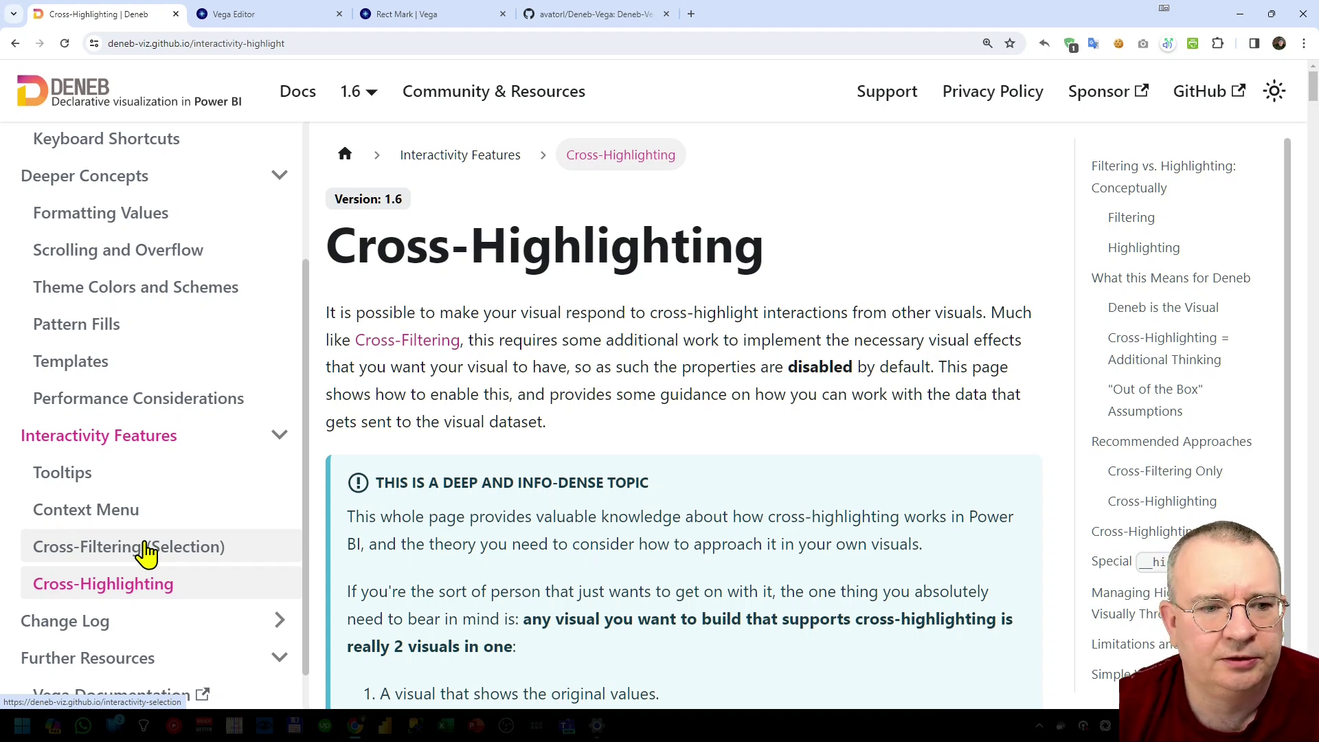
Step: Open the Community & Resources 'Resources and Examples' page from the top navigation
scroll(186, 466, up, 3)
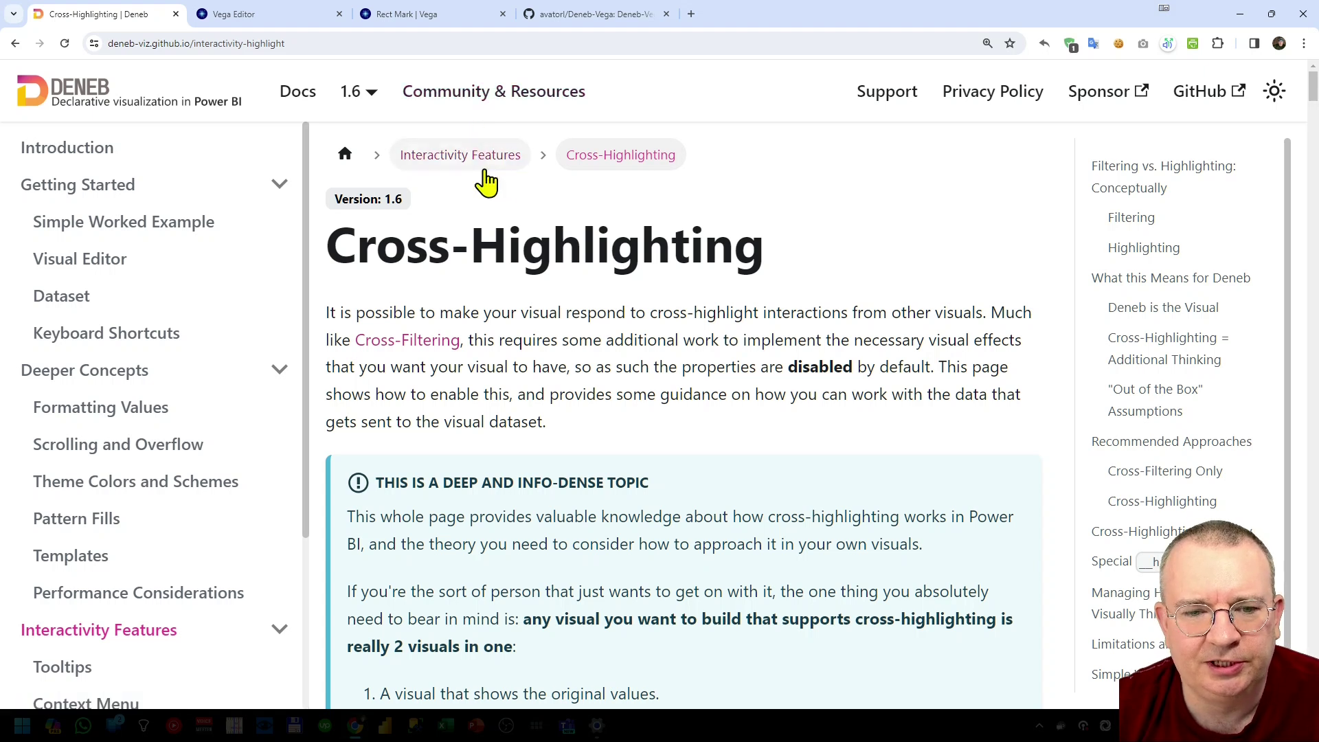
click(465, 95)
Step: Scroll through the websites, video playlists, training courses and Deneb templates, then return to the top
scroll(589, 312, down, 1)
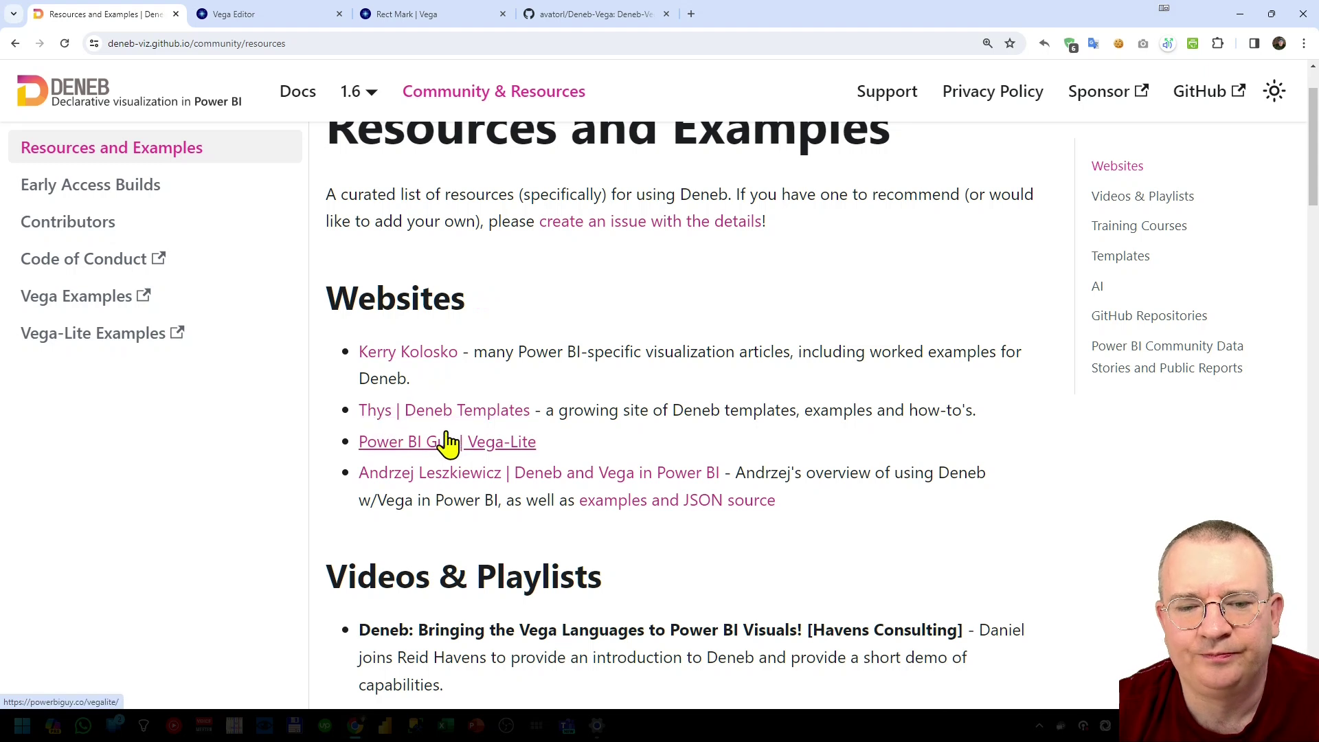
scroll(721, 353, down, 1)
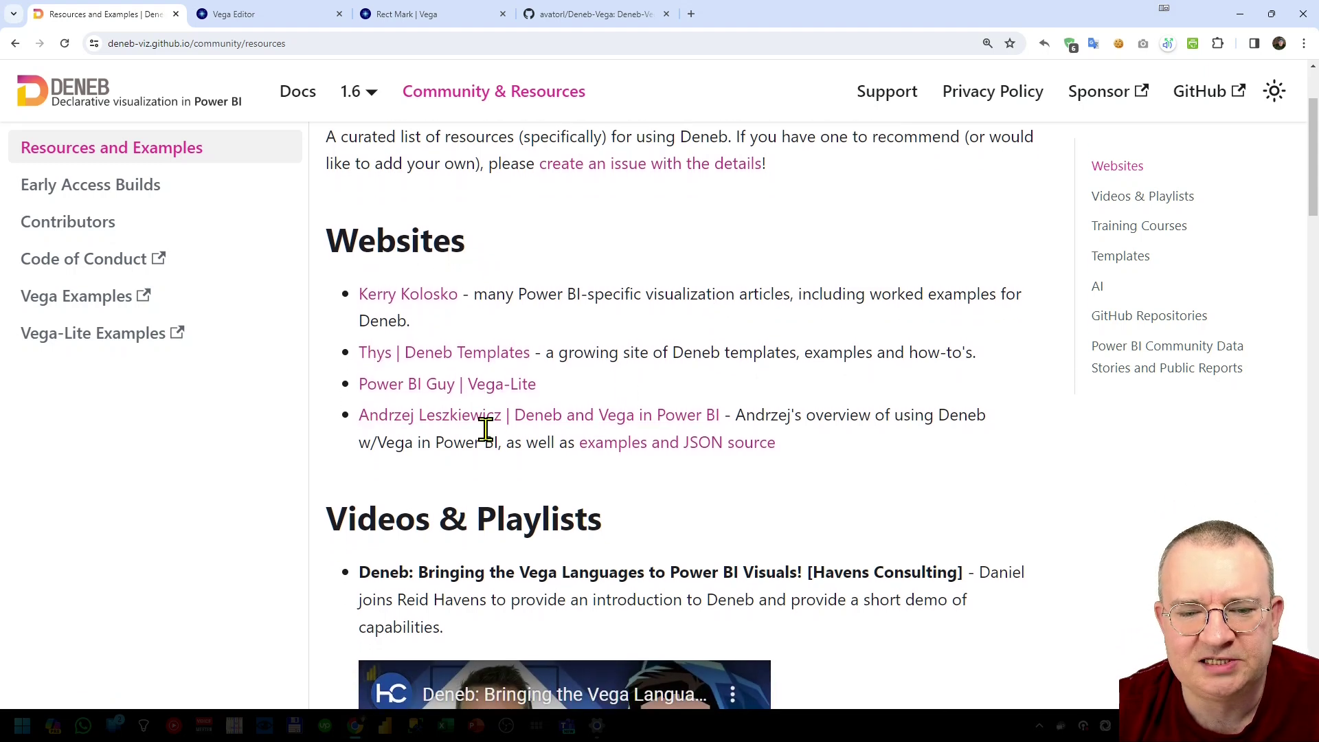
scroll(762, 344, down, 4)
scroll(826, 349, down, 11)
scroll(828, 351, down, 3)
scroll(783, 337, up, 1)
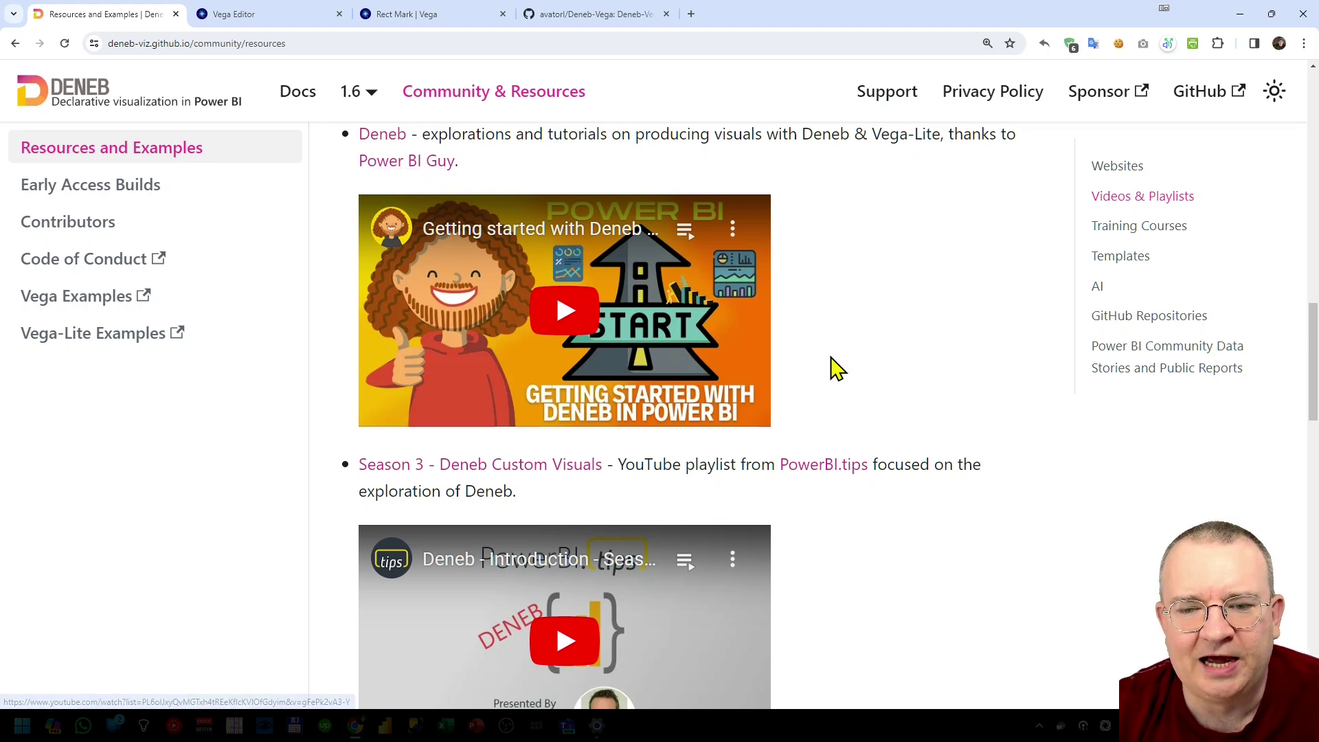
scroll(865, 376, down, 10)
scroll(870, 378, up, 7)
scroll(869, 377, up, 15)
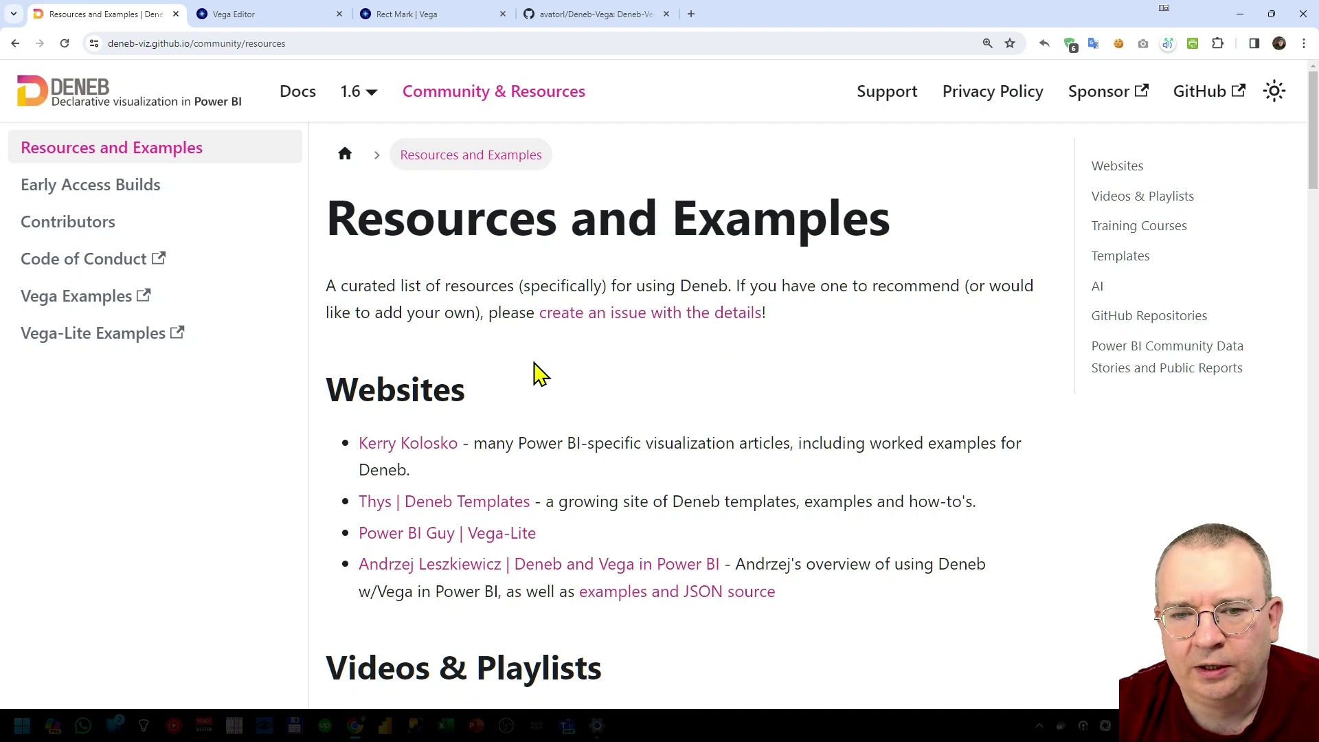
Step: Check the bar chart spec in Vega Editor, then return to the Vega home page
click(239, 14)
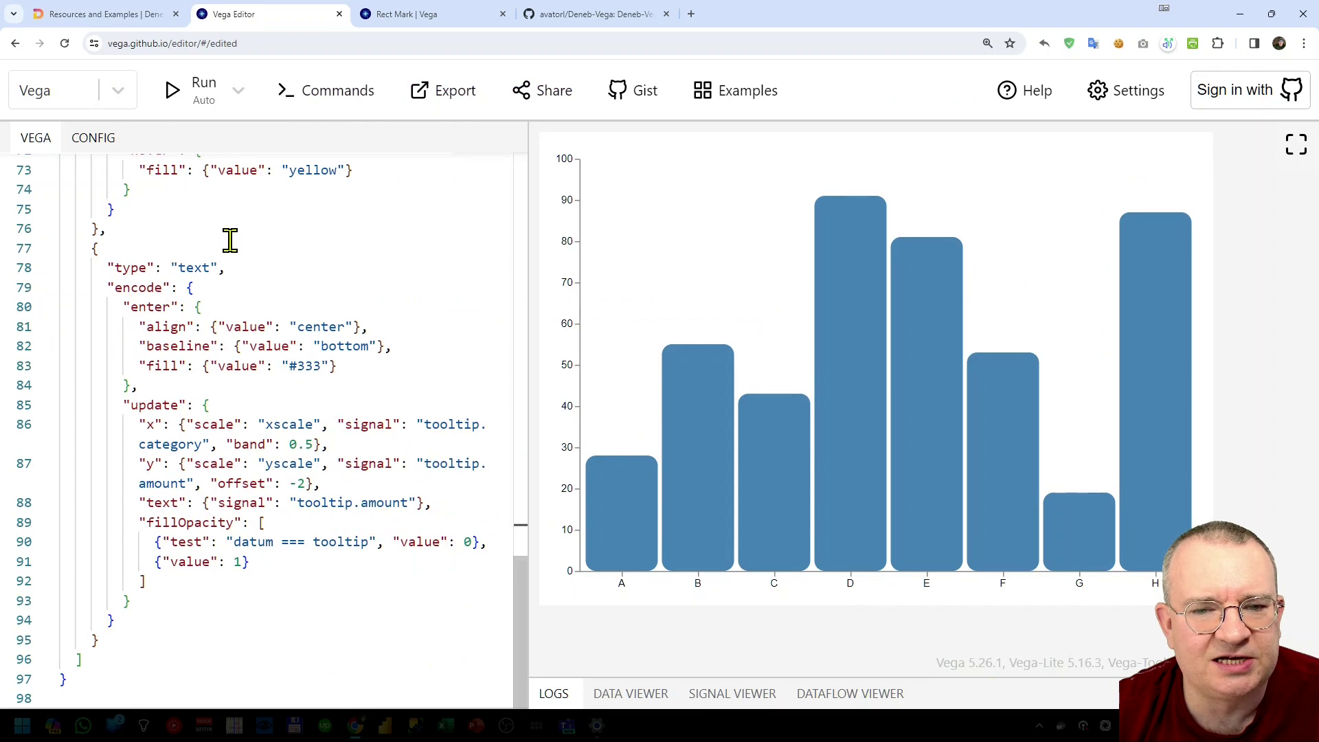
scroll(227, 235, up, 20)
key(alt+Left)
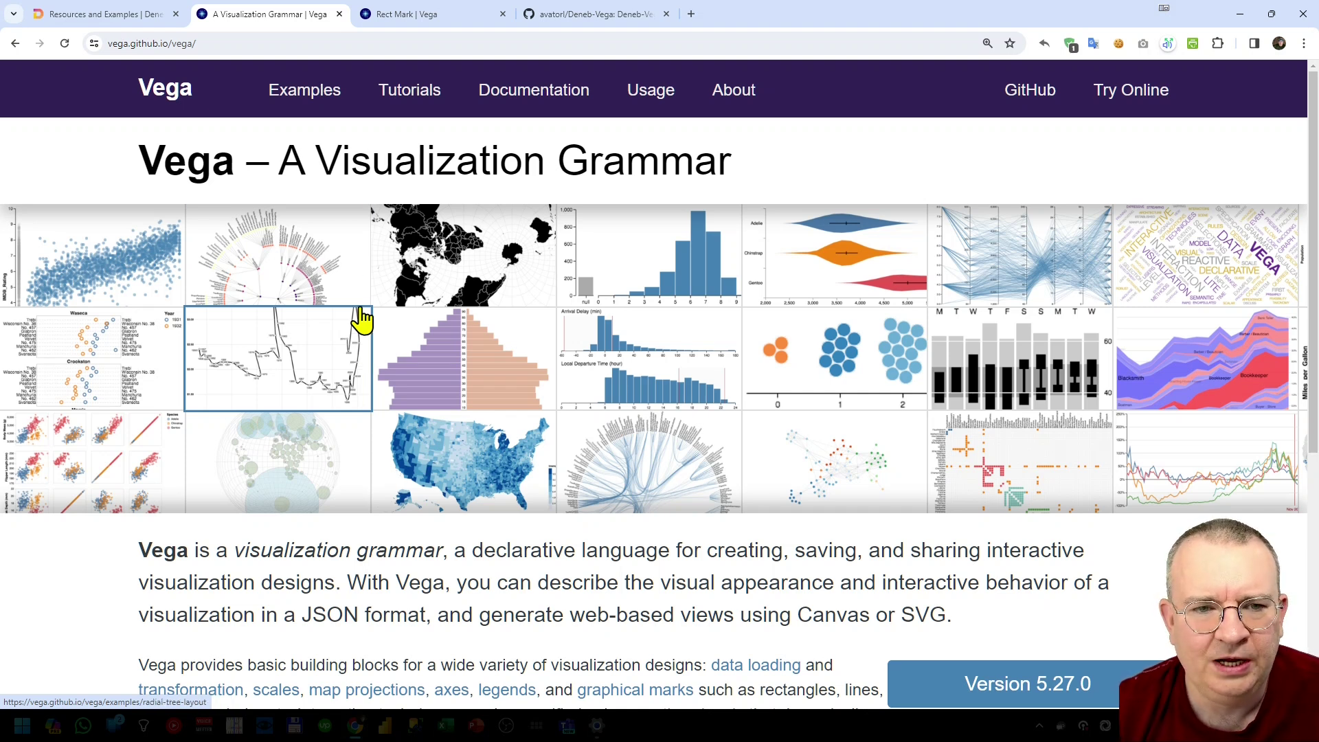
Step: From the Examples gallery, load the Bar Chart example into the online Vega Editor
click(295, 104)
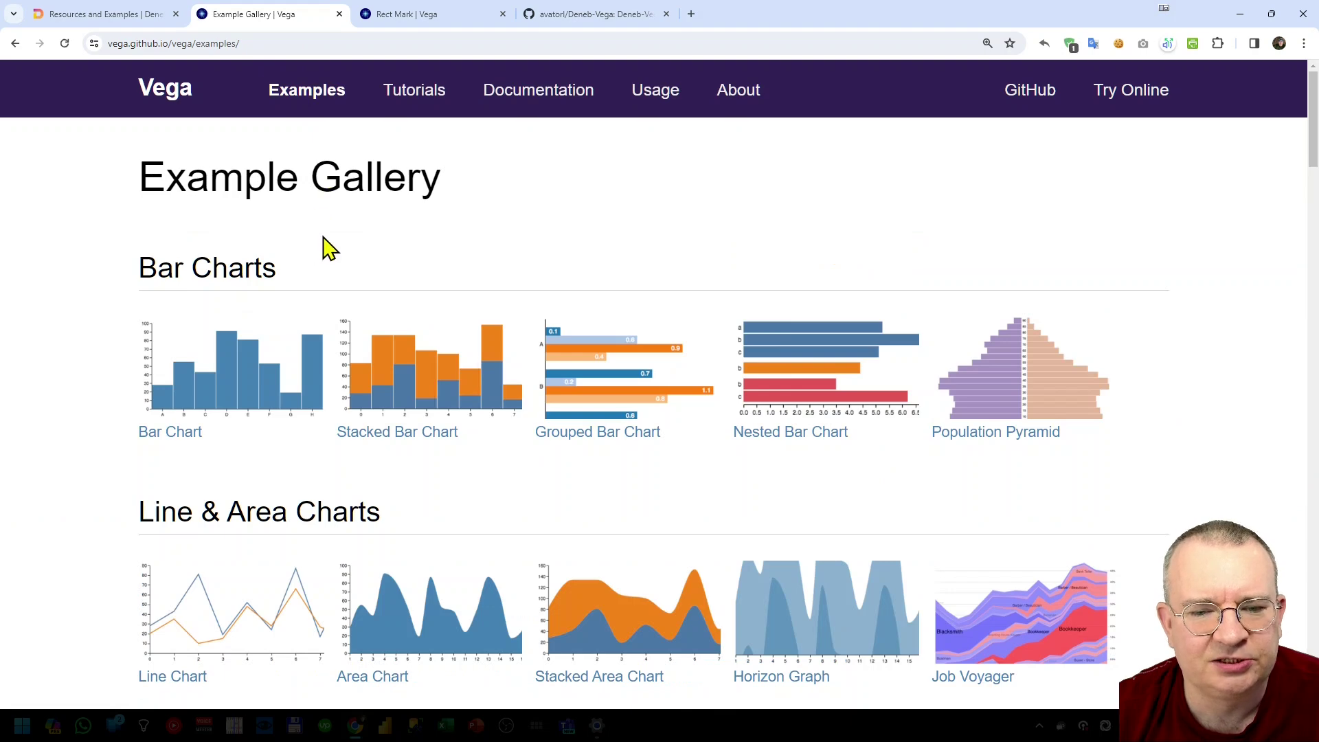
scroll(330, 248, down, 10)
scroll(326, 247, down, 8)
scroll(324, 247, up, 20)
click(229, 400)
scroll(286, 391, down, 10)
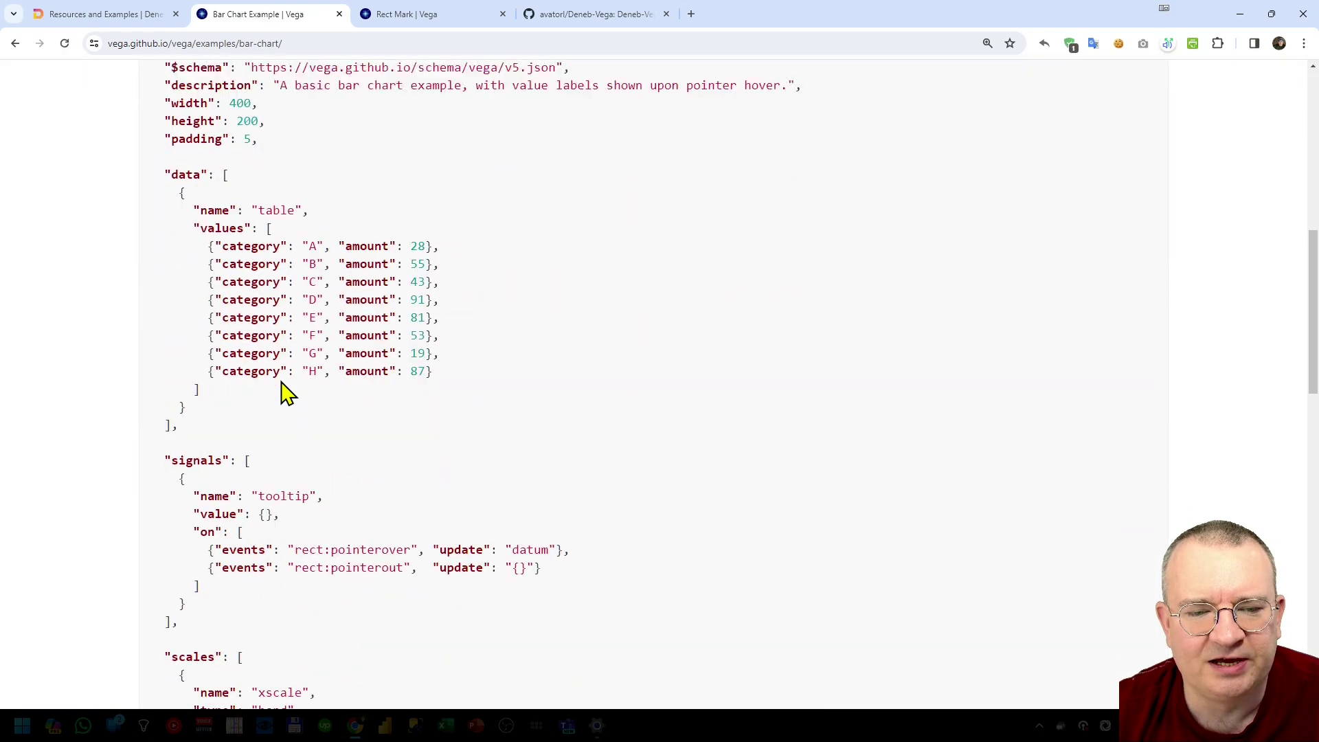
scroll(300, 576, up, 7)
scroll(295, 575, up, 2)
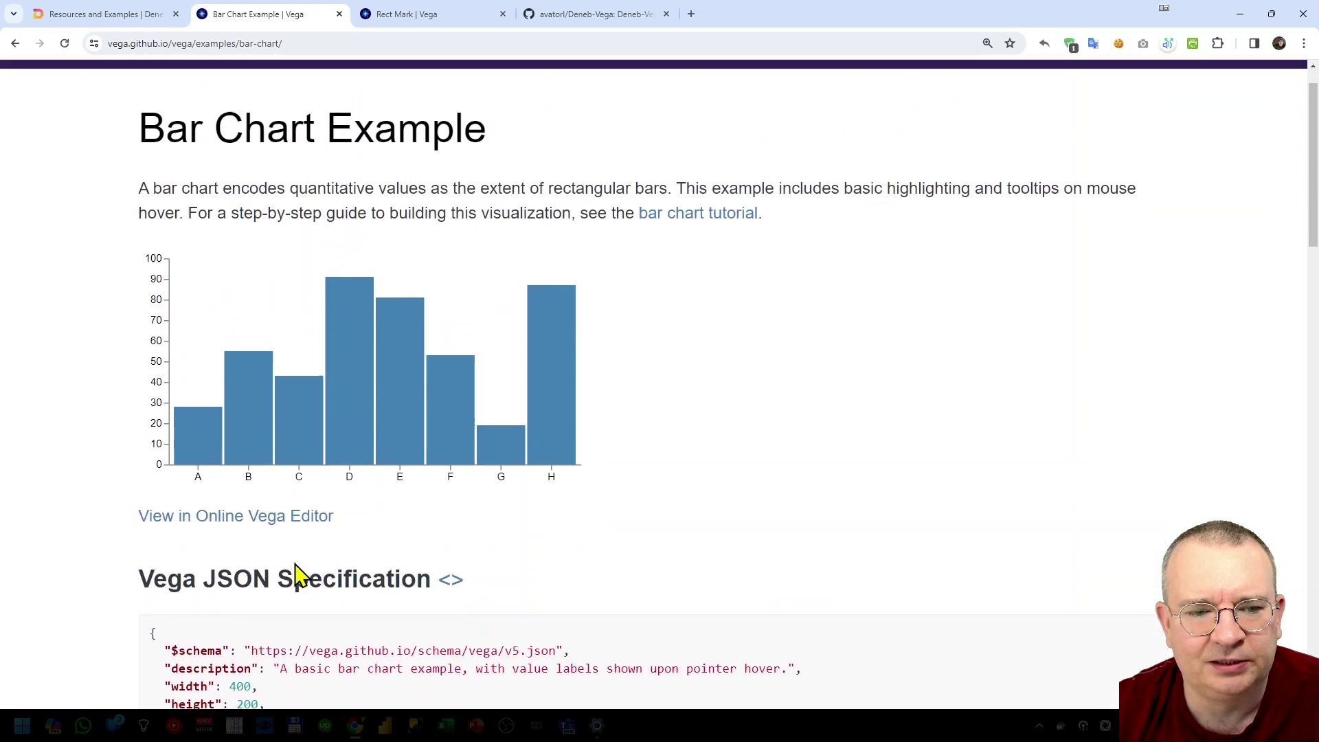
click(221, 522)
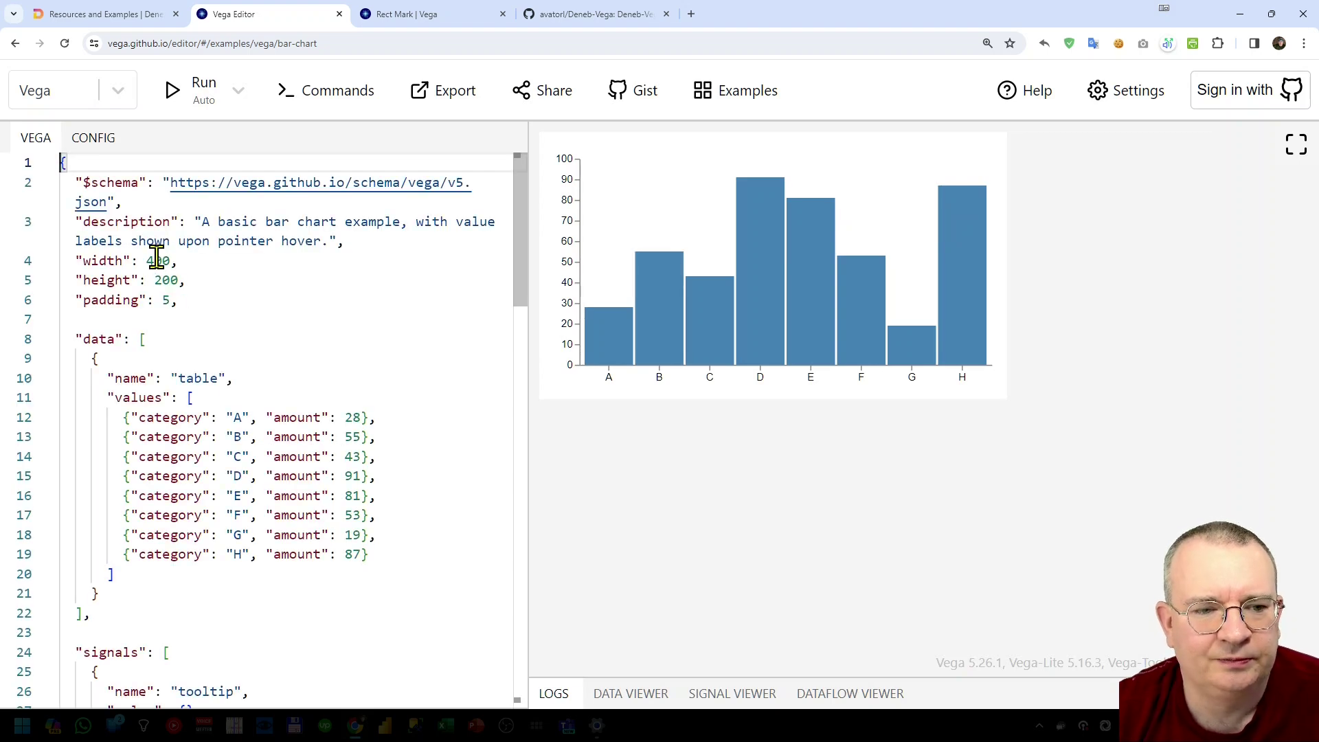
Step: Resize the spec to height 300 and width 600 so the chart renders larger
double_click(165, 280)
key(BackSpace)
text(3)
double_click(157, 261)
text(50)
text(0)
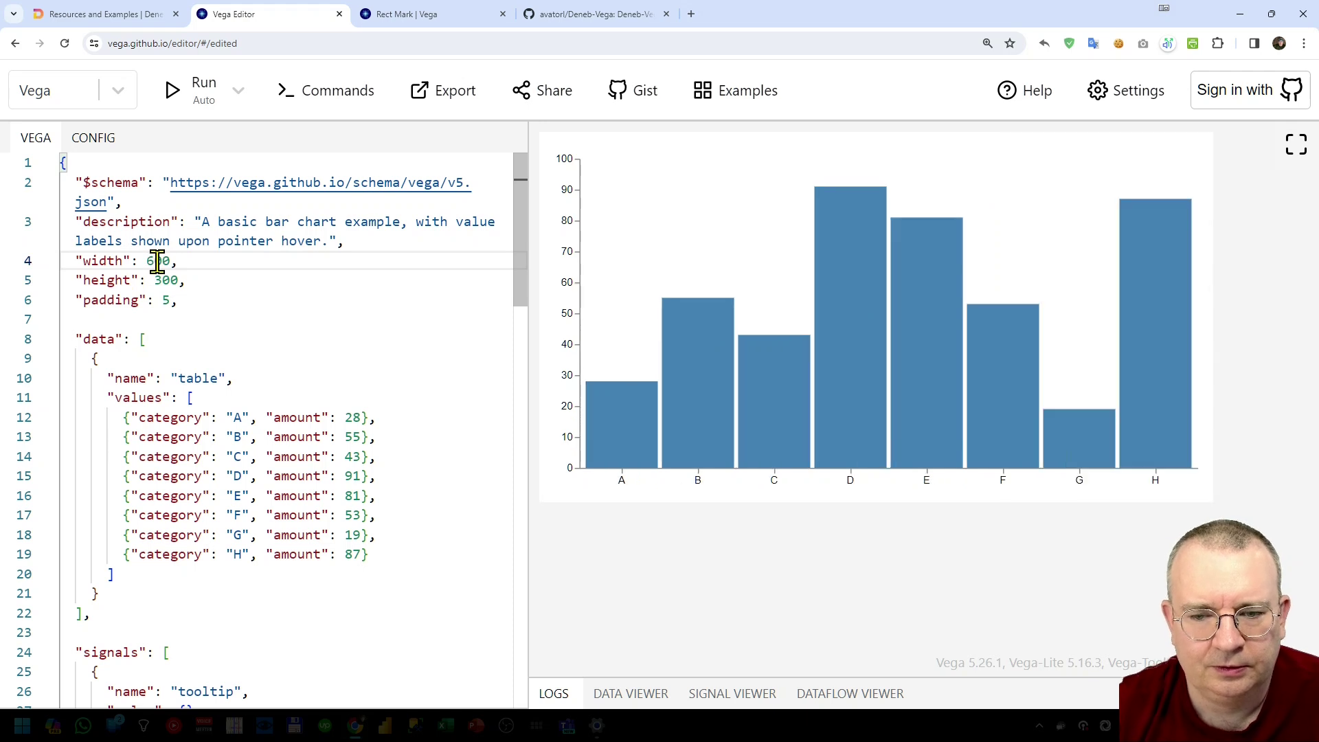
key(Left)
key(Left)
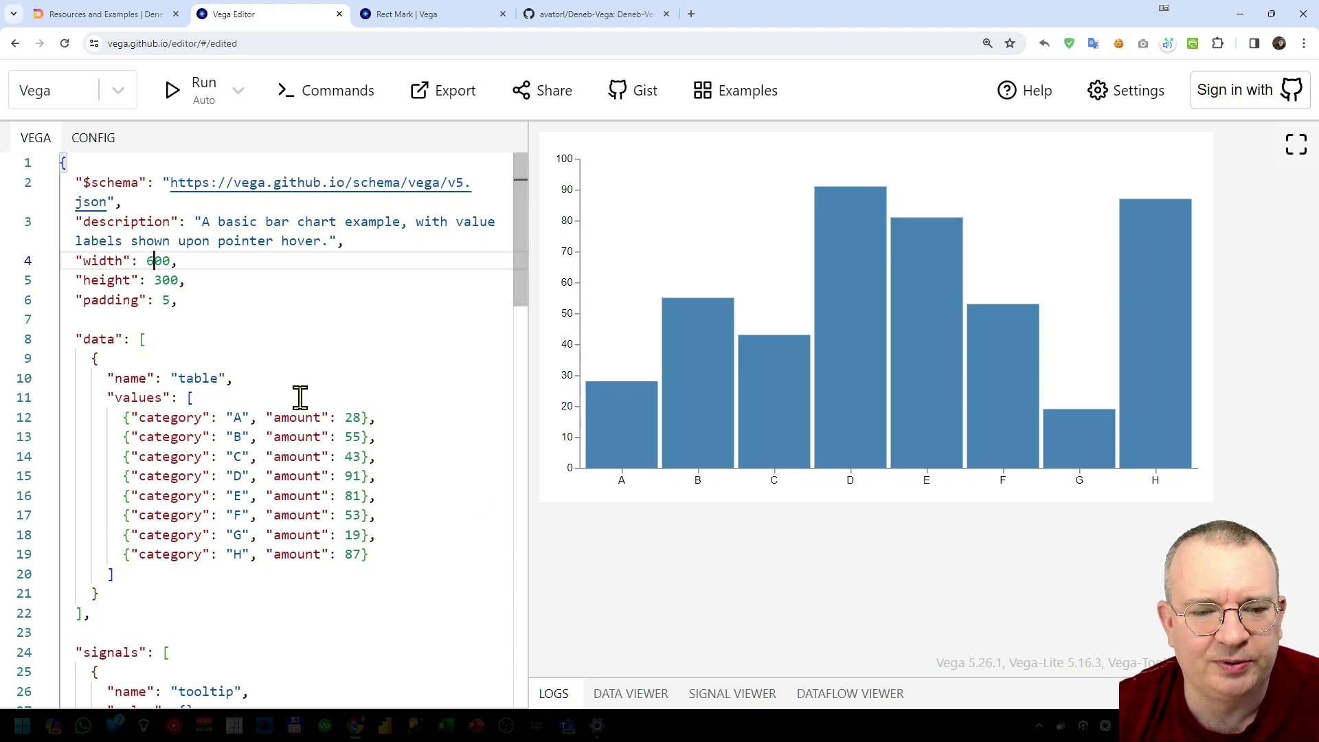
scroll(301, 364, down, 3)
Step: Replace "red" with "yellow" in the line 72 hover fill and check the hovered bars
scroll(302, 364, down, 10)
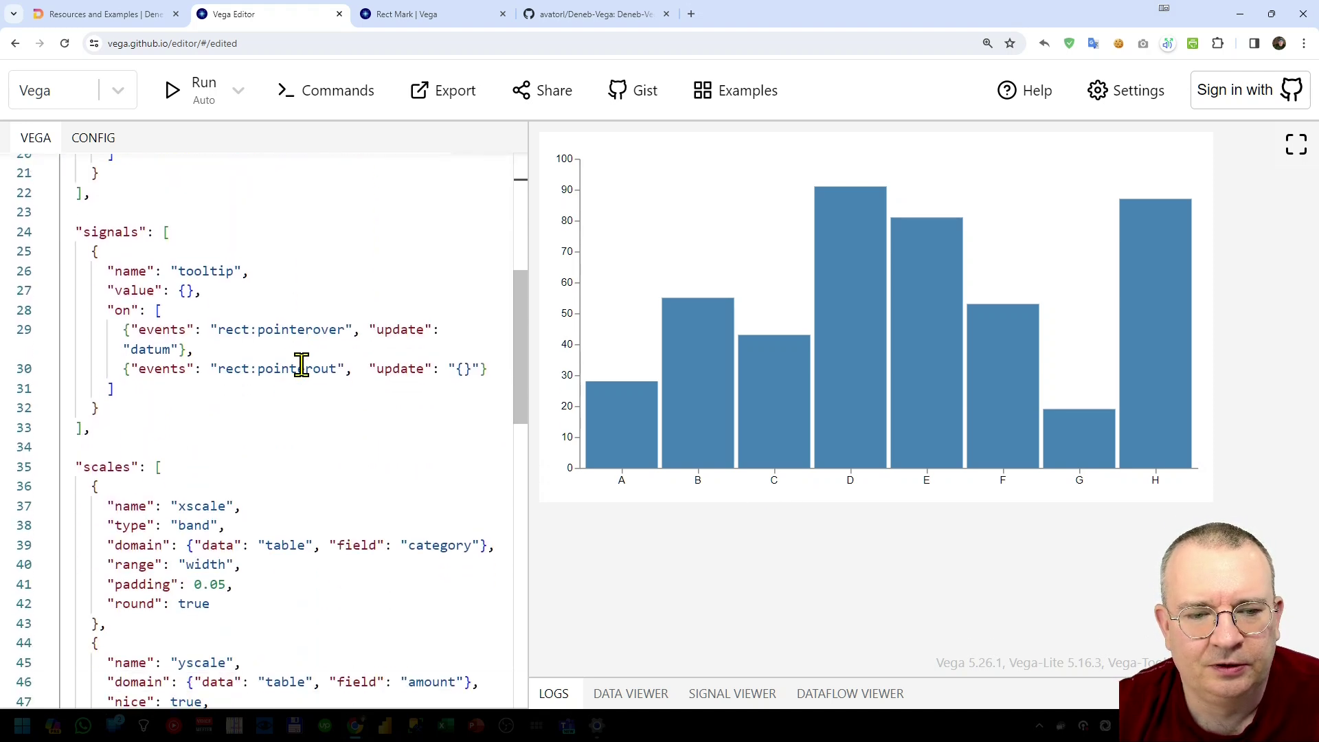
scroll(301, 364, down, 4)
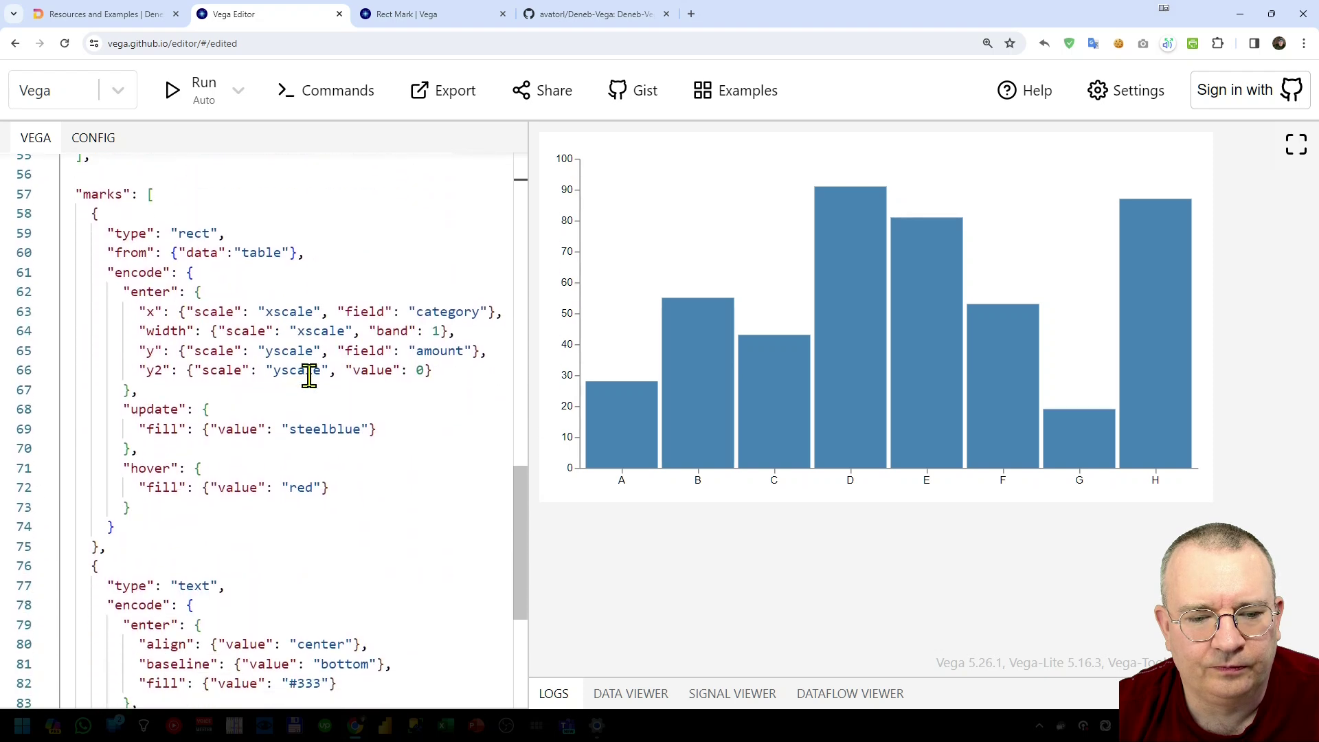
mouse_move(873, 415)
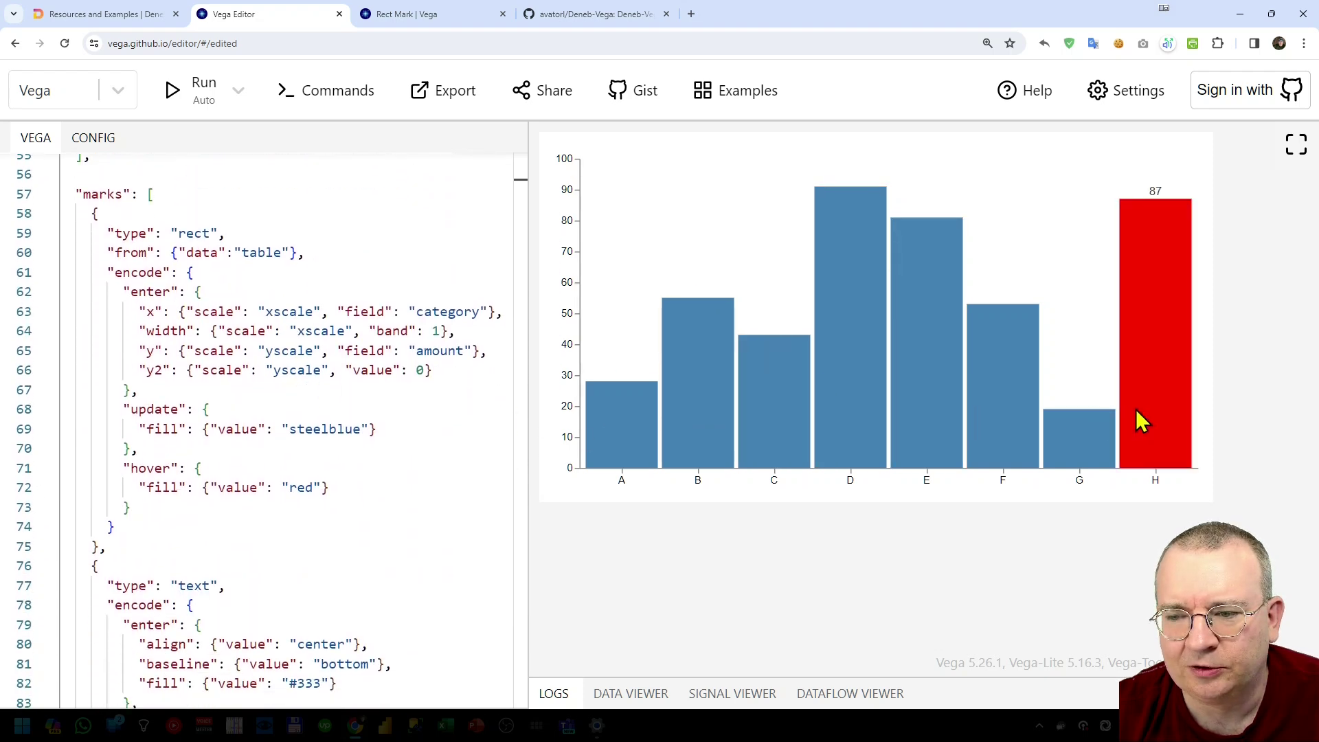
mouse_move(708, 443)
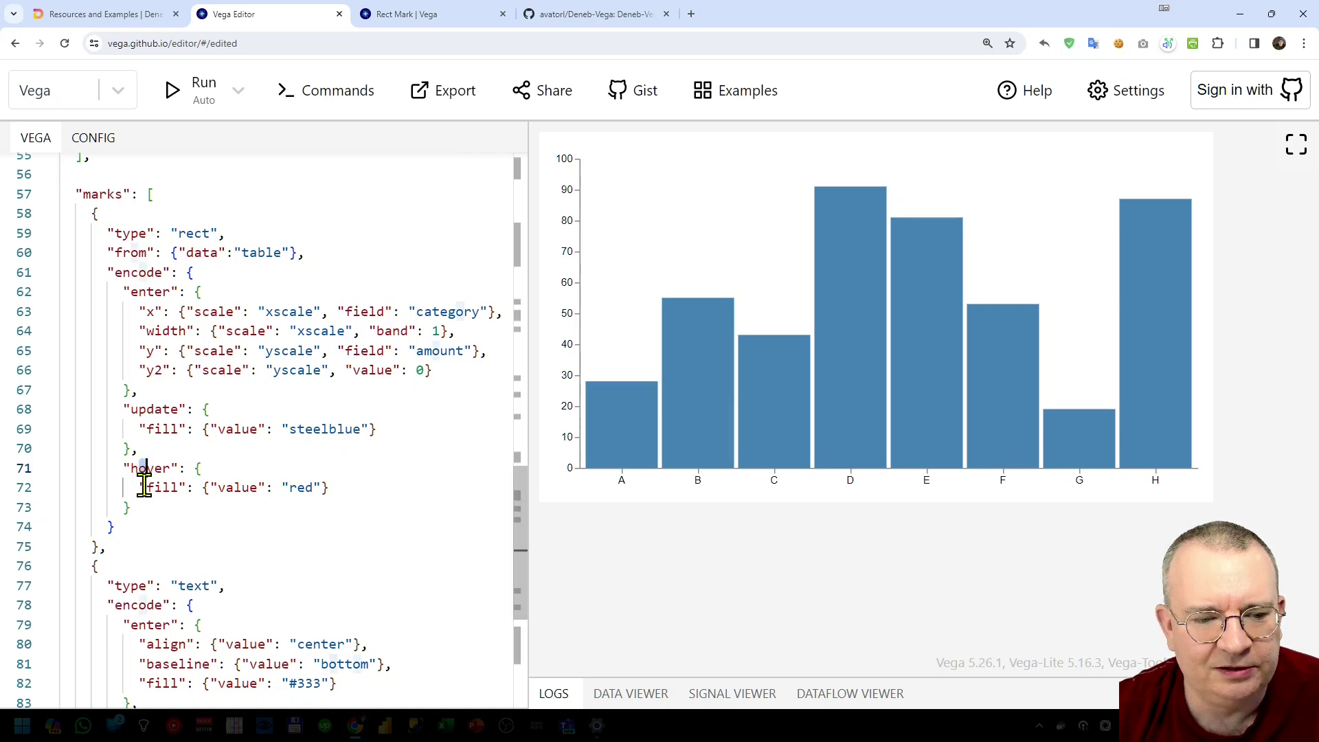
drag(147, 487, 209, 490)
drag(289, 487, 306, 487)
text(yellow)
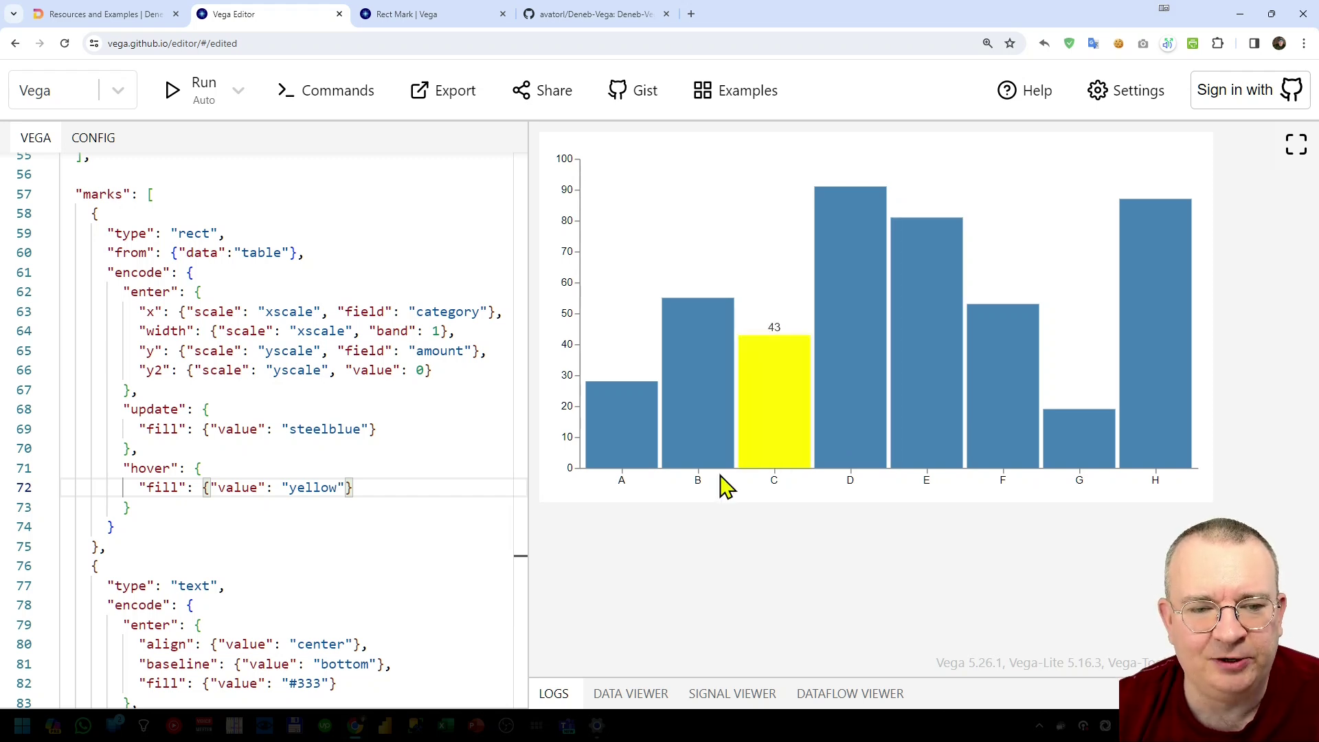
scroll(334, 474, up, 5)
scroll(334, 469, up, 8)
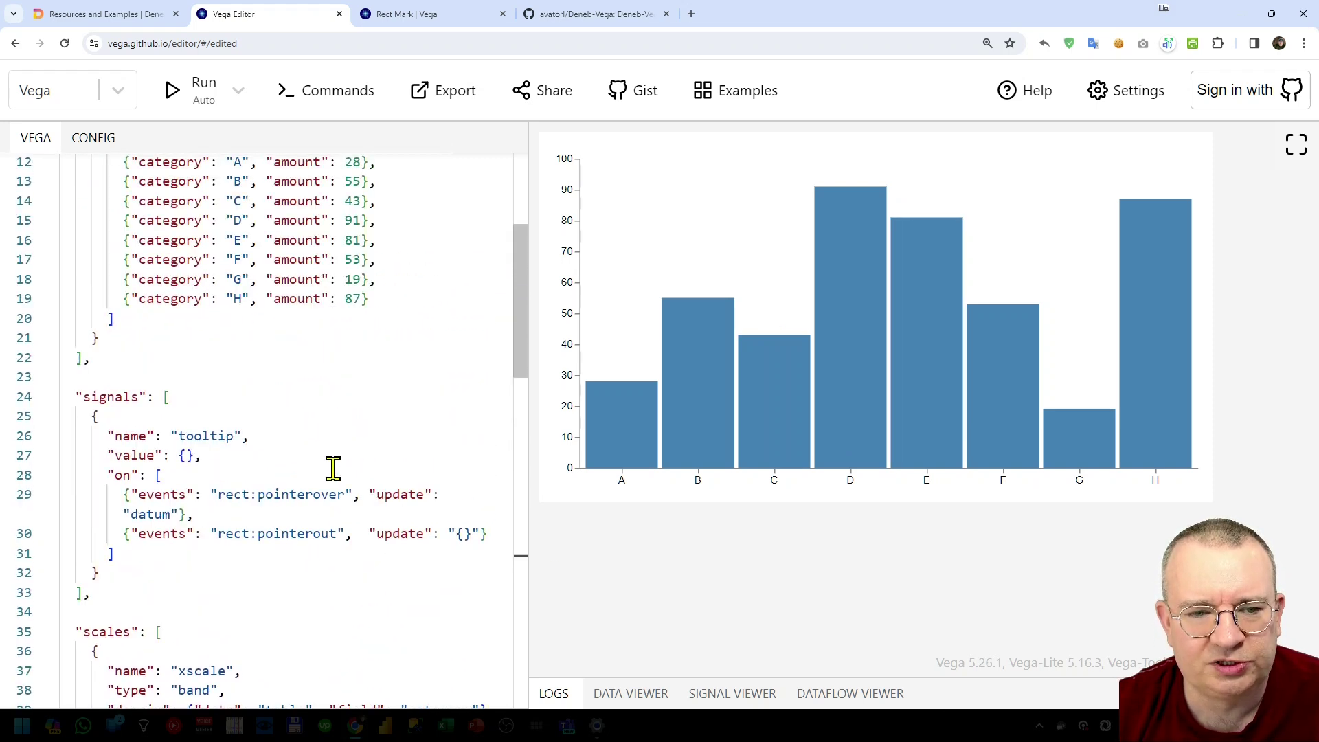
scroll(328, 422, down, 5)
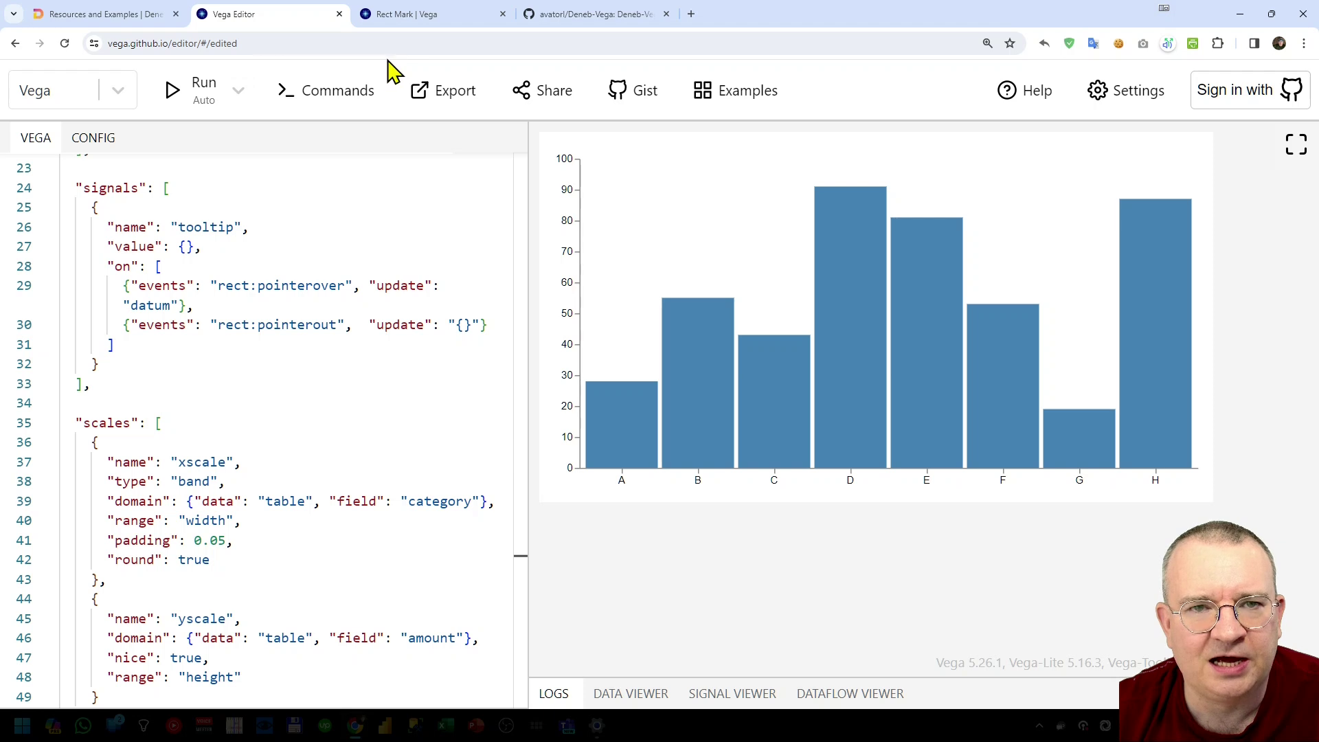
Step: Go from the Rect Mark page via Documentation to the Marks page listing arc to trail
click(389, 19)
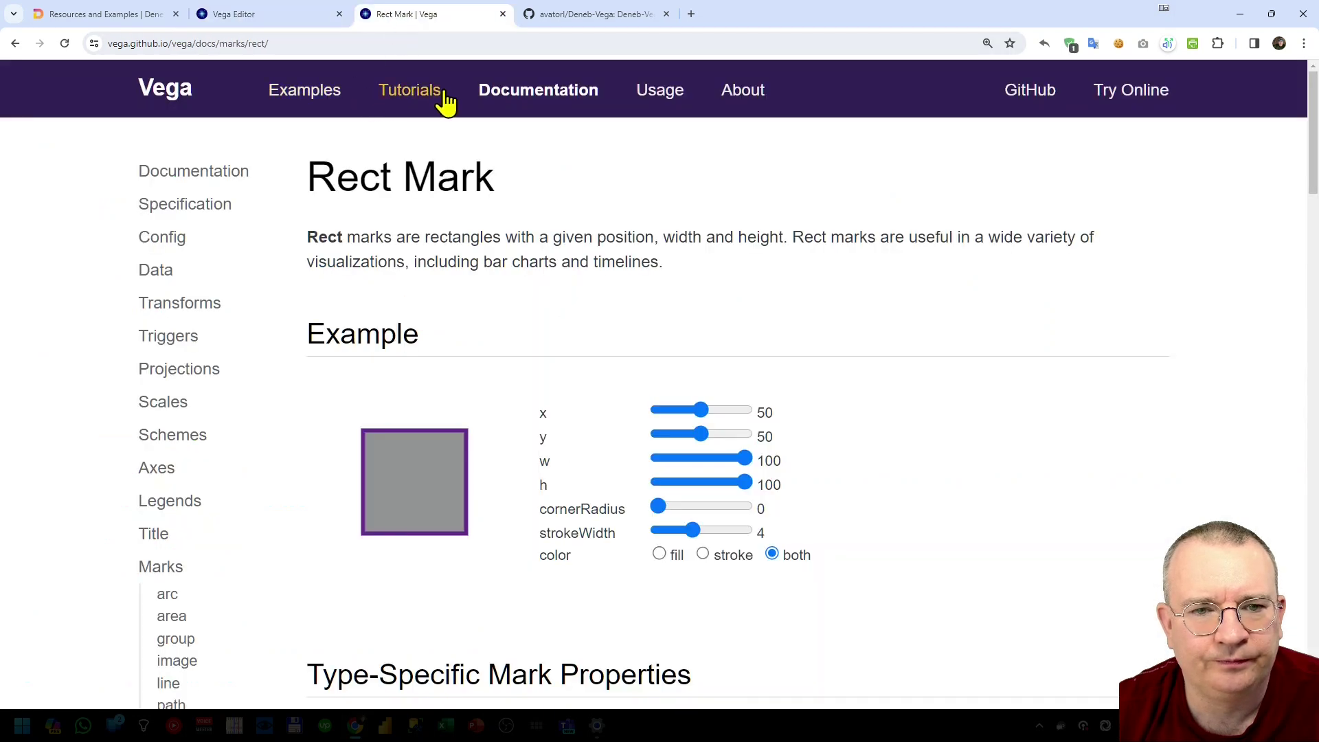
click(494, 89)
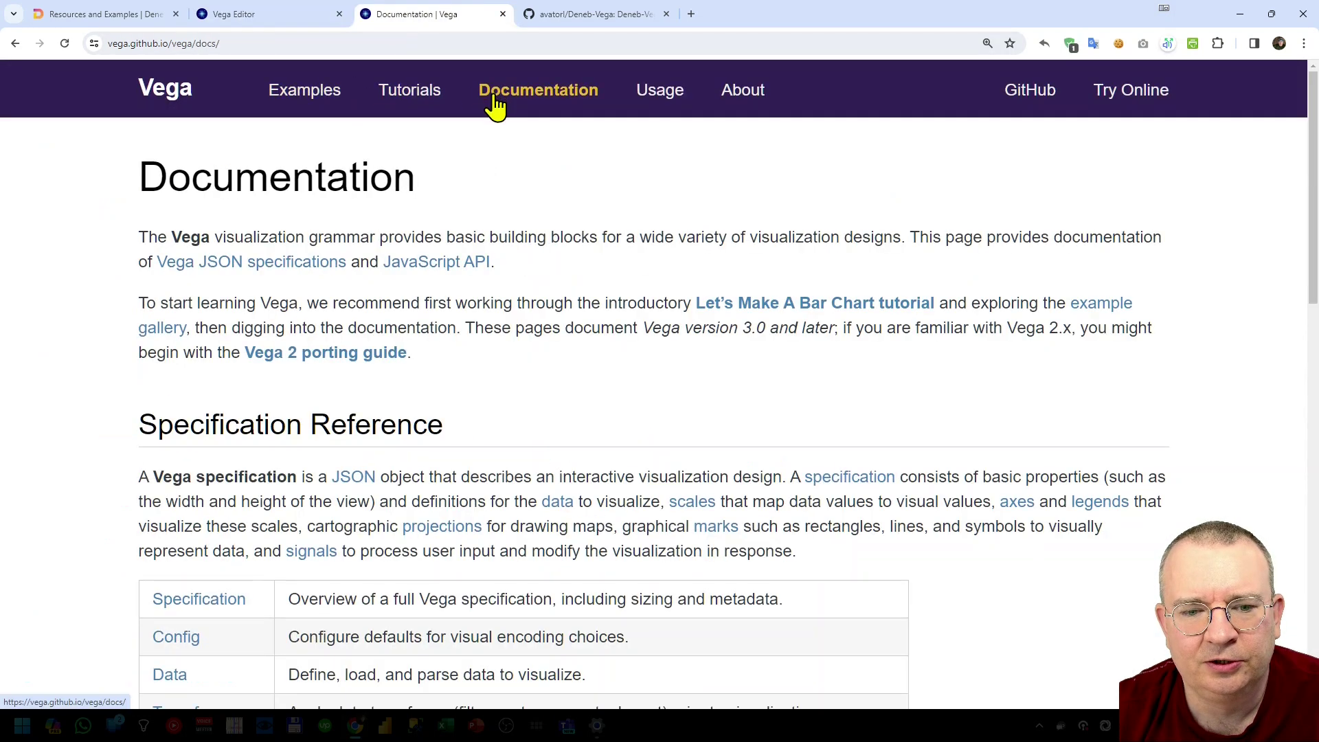
scroll(530, 359, down, 6)
scroll(284, 249, down, 2)
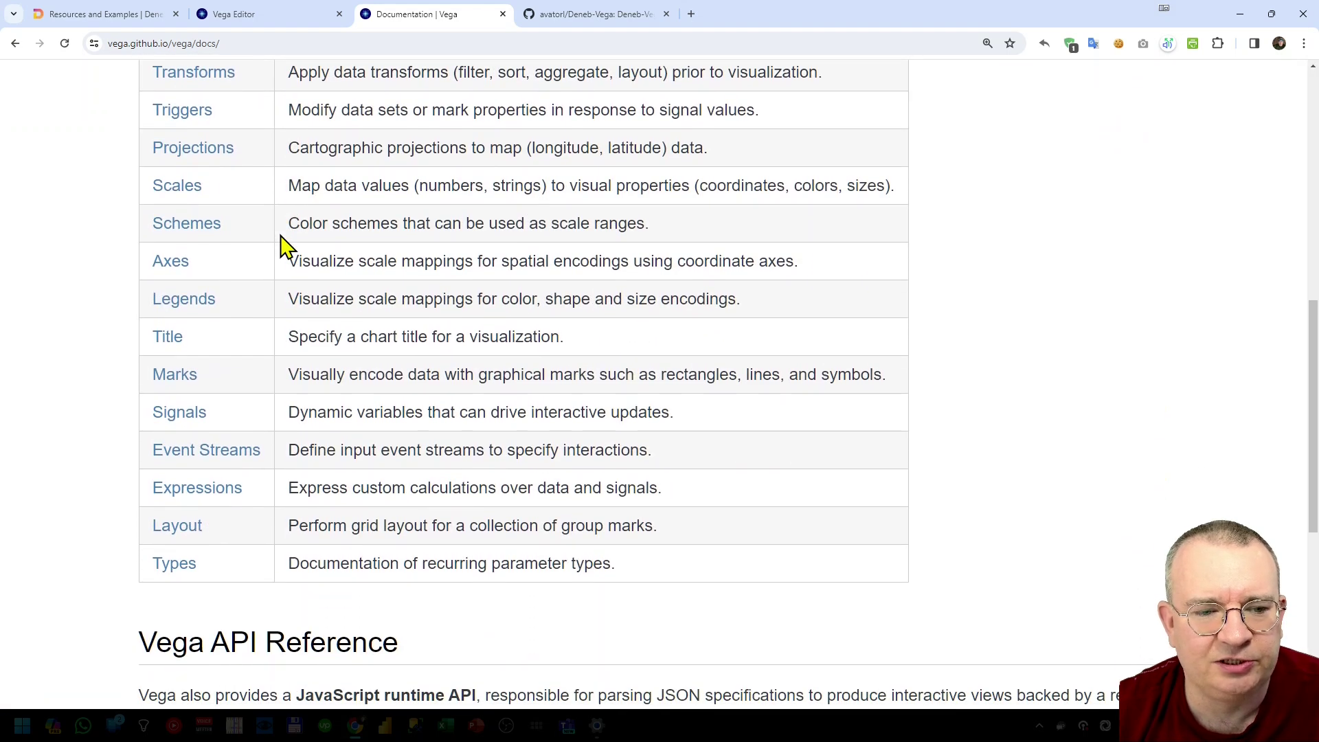
click(178, 378)
scroll(388, 261, down, 2)
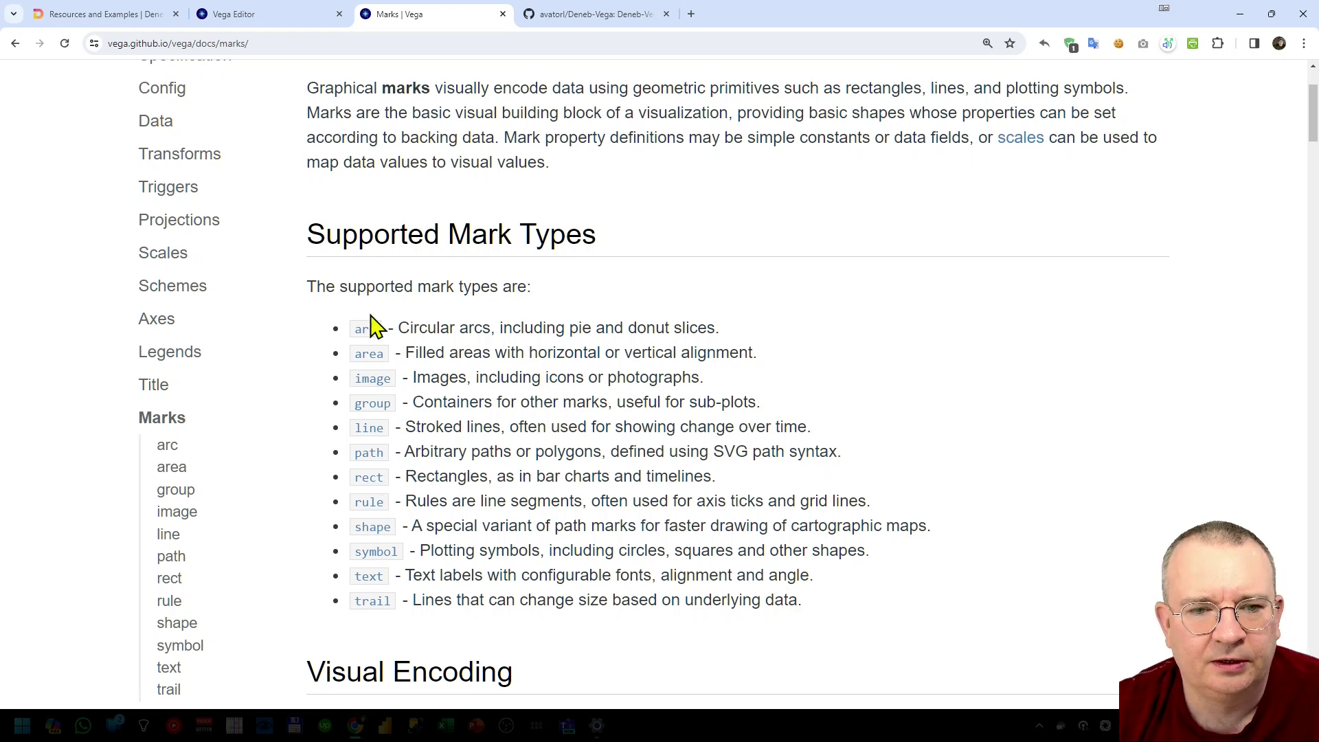
scroll(430, 319, down, 1)
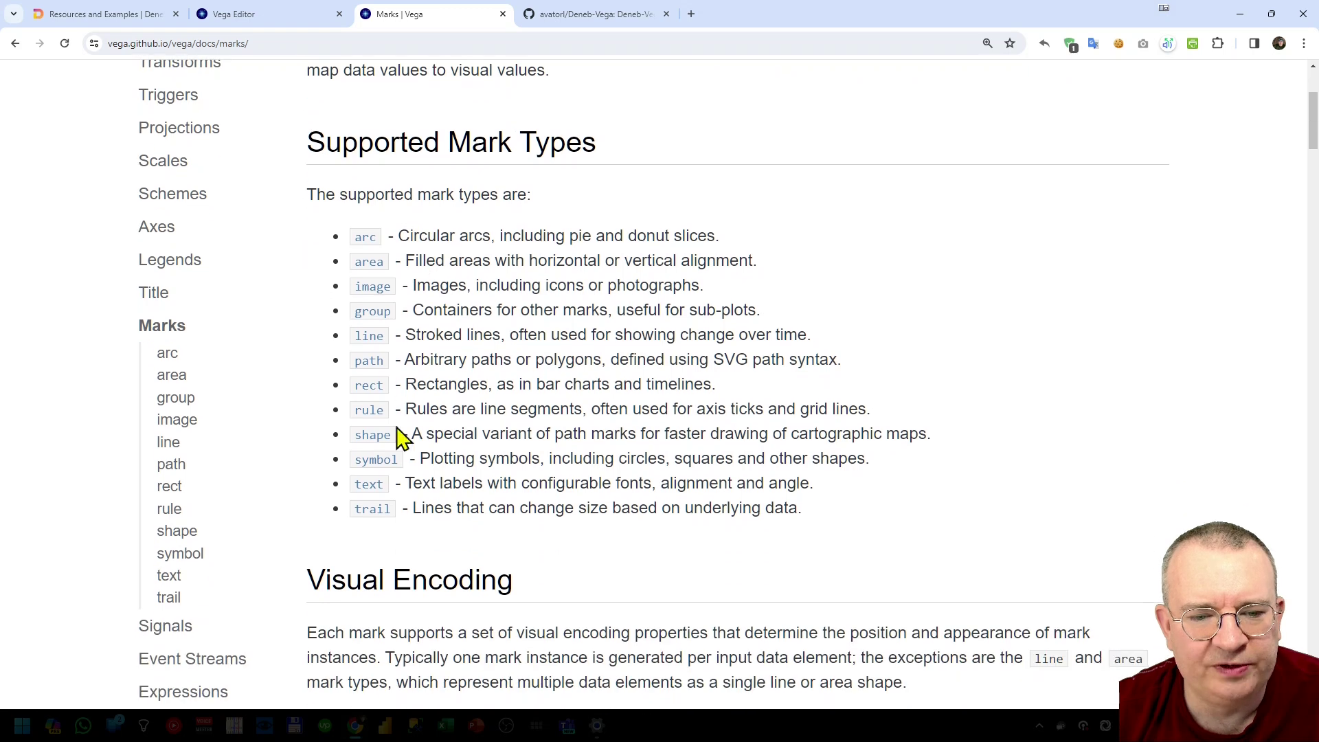
Step: Open the Rect Mark documentation page and browse its property table
click(369, 385)
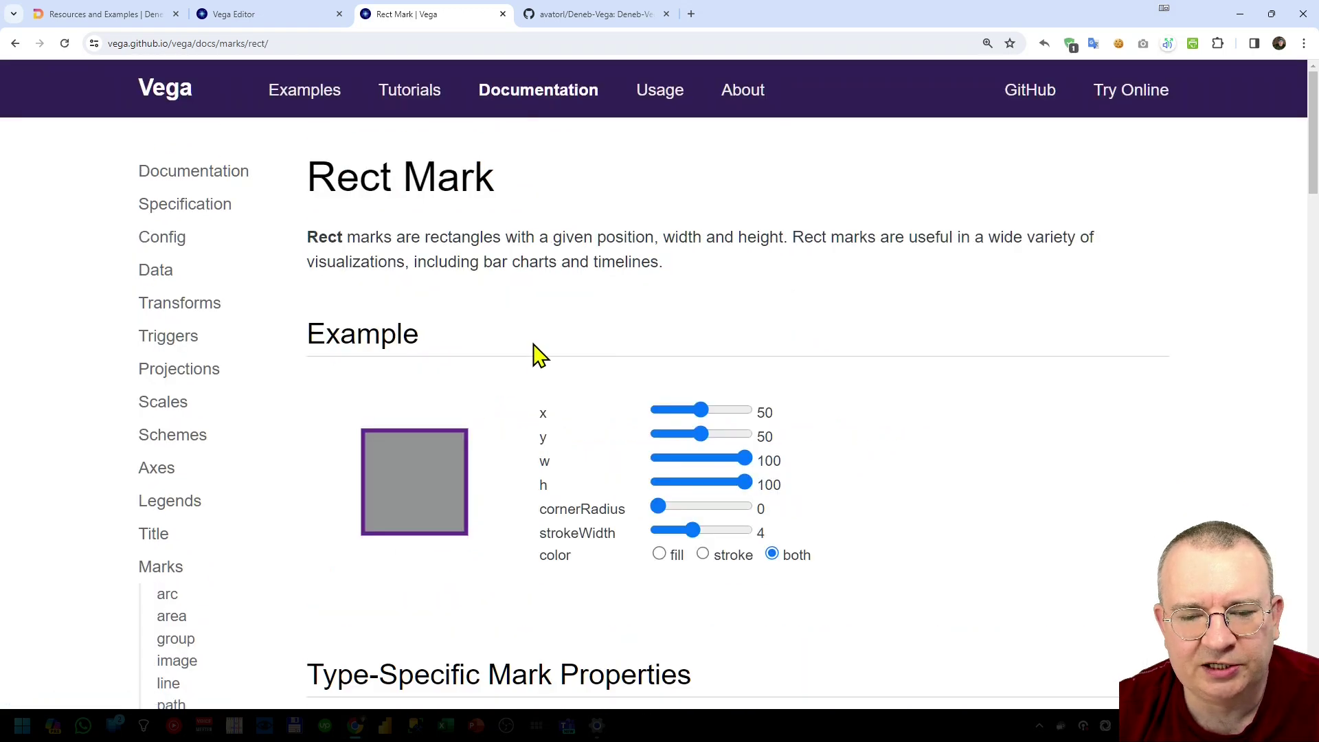
scroll(537, 354, down, 12)
scroll(537, 354, down, 16)
scroll(537, 354, up, 2)
scroll(538, 354, up, 10)
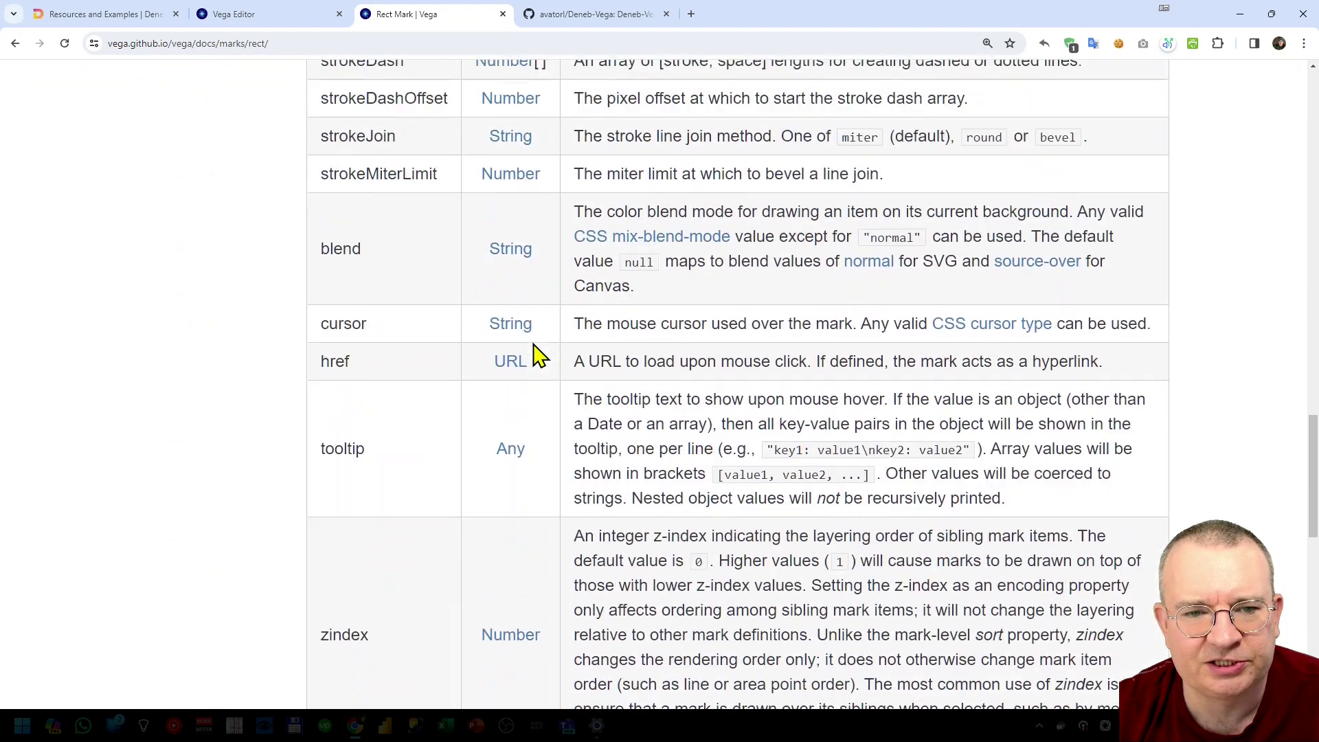
key(Home)
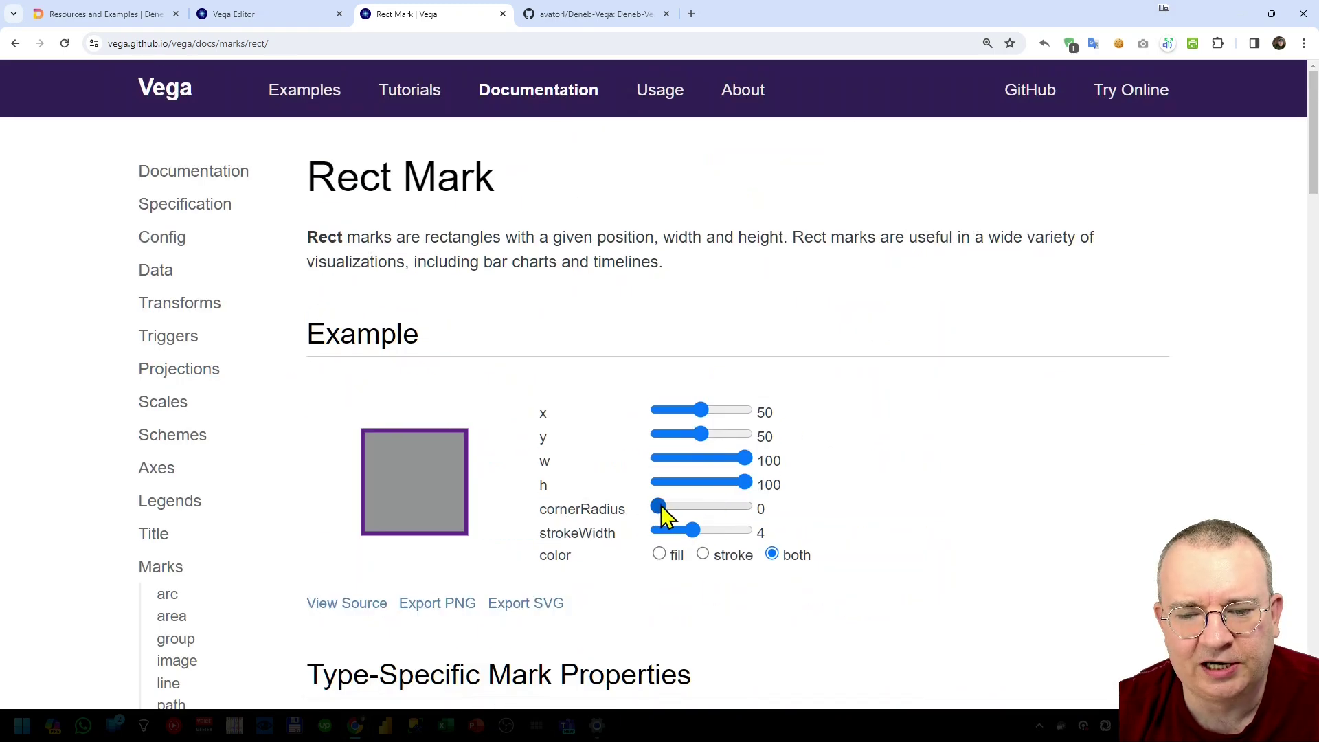
Step: Drag the example's cornerRadius to 50, select the cornerRadius name, and go back to Vega Editor
drag(661, 507, 760, 515)
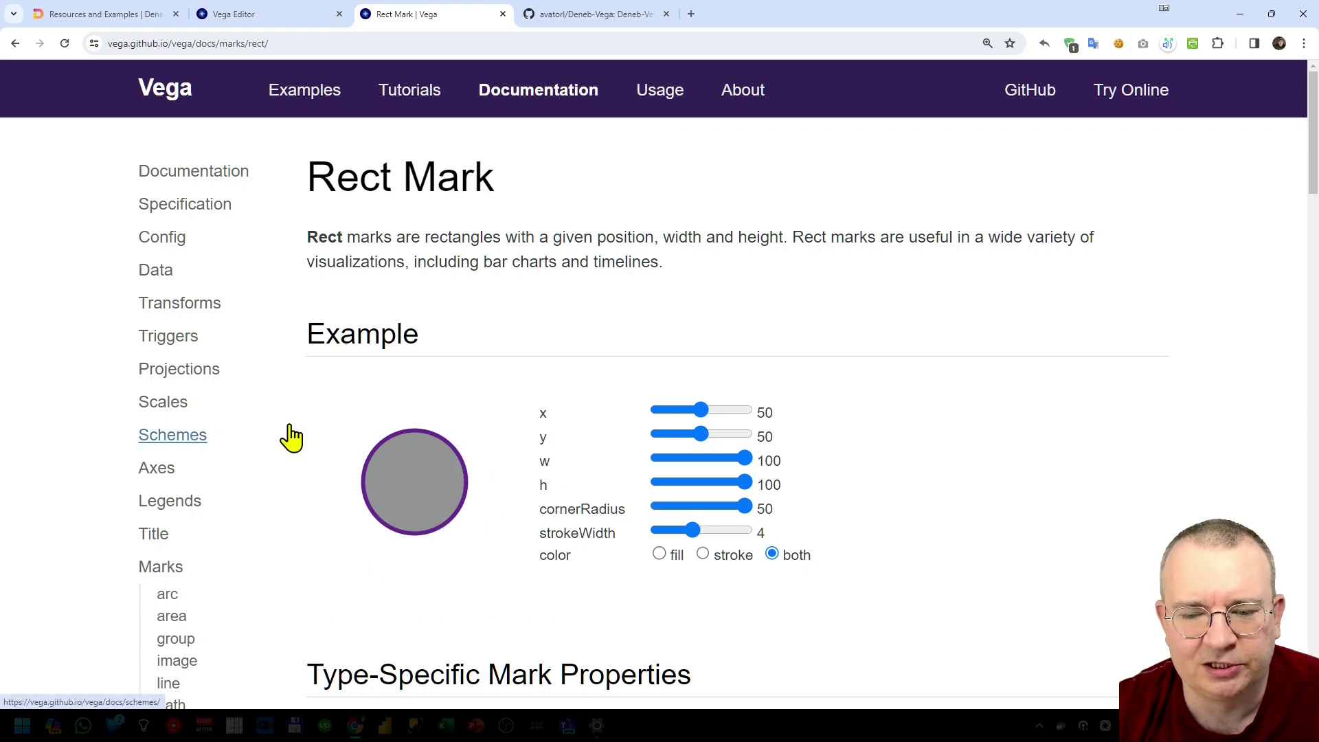
double_click(574, 509)
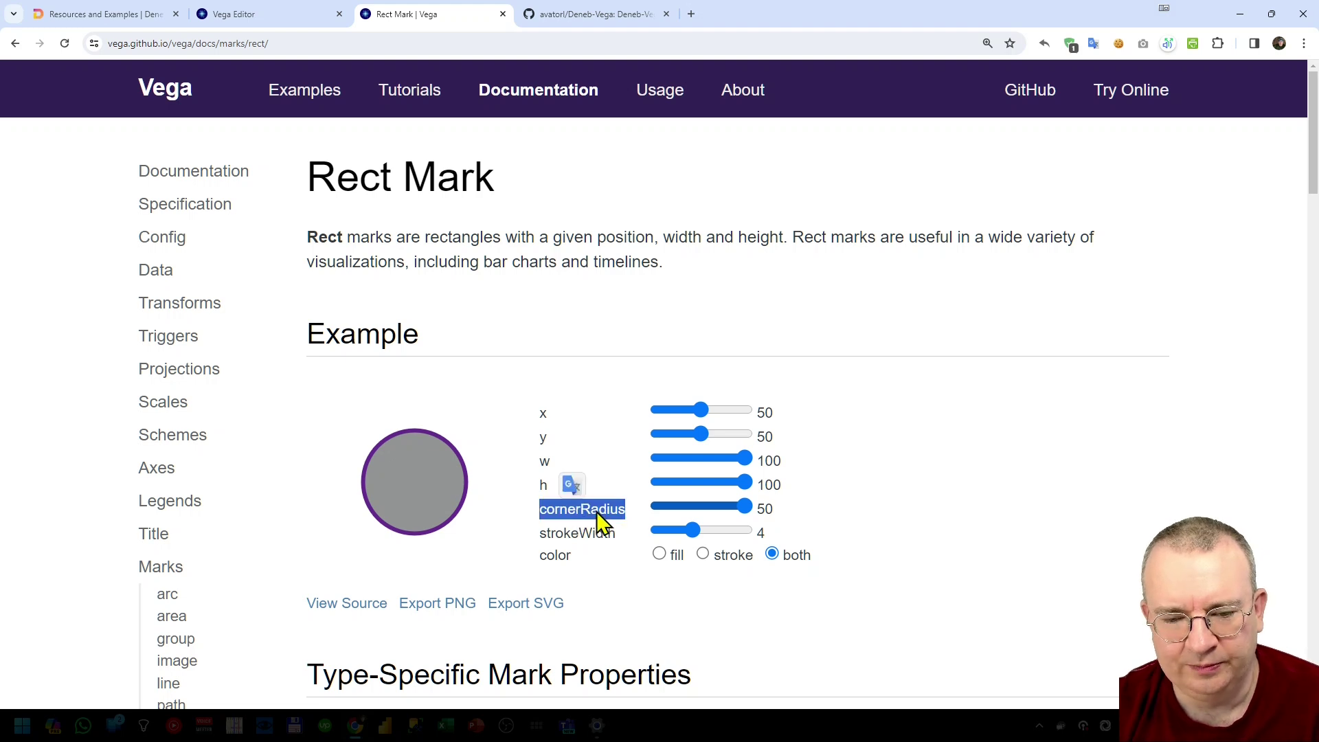
click(242, 16)
scroll(296, 354, down, 10)
Step: Look over the rect mark's enter block, from width on line 64 to y2 on line 66
scroll(206, 411, up, 3)
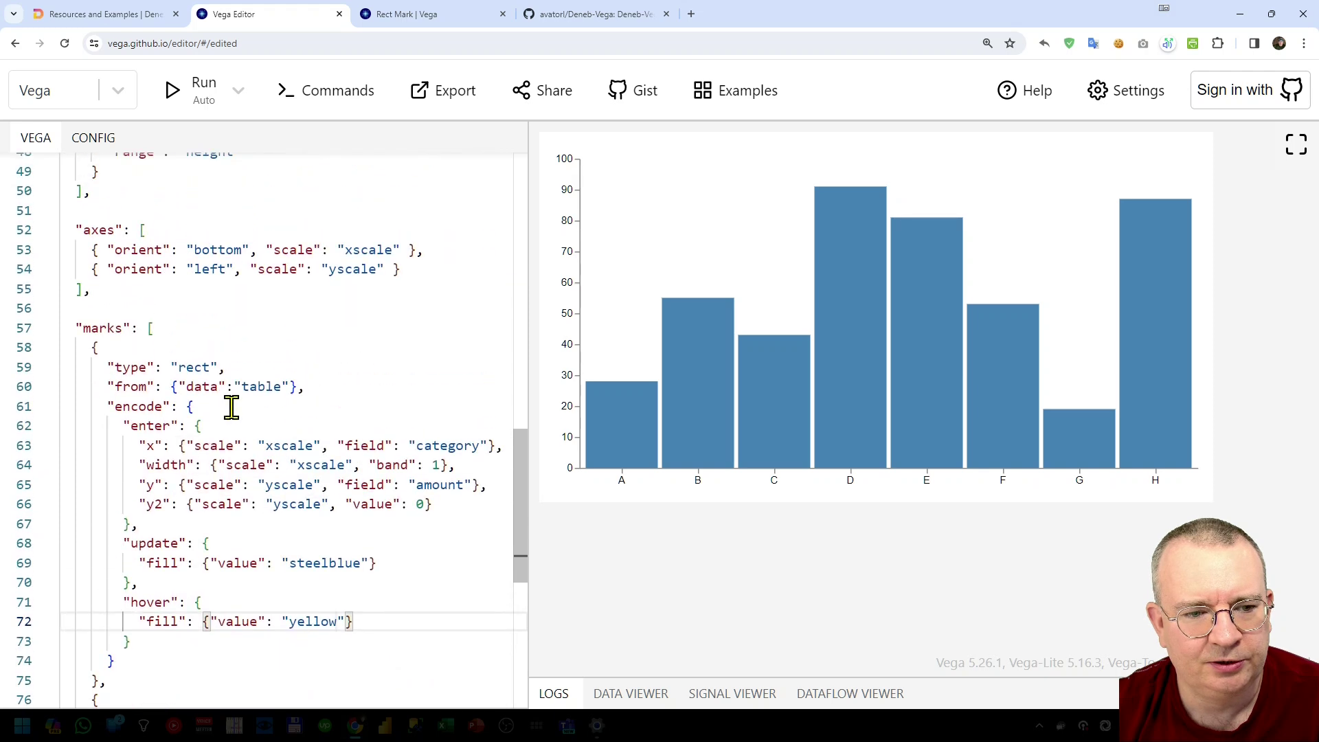
drag(77, 352, 195, 426)
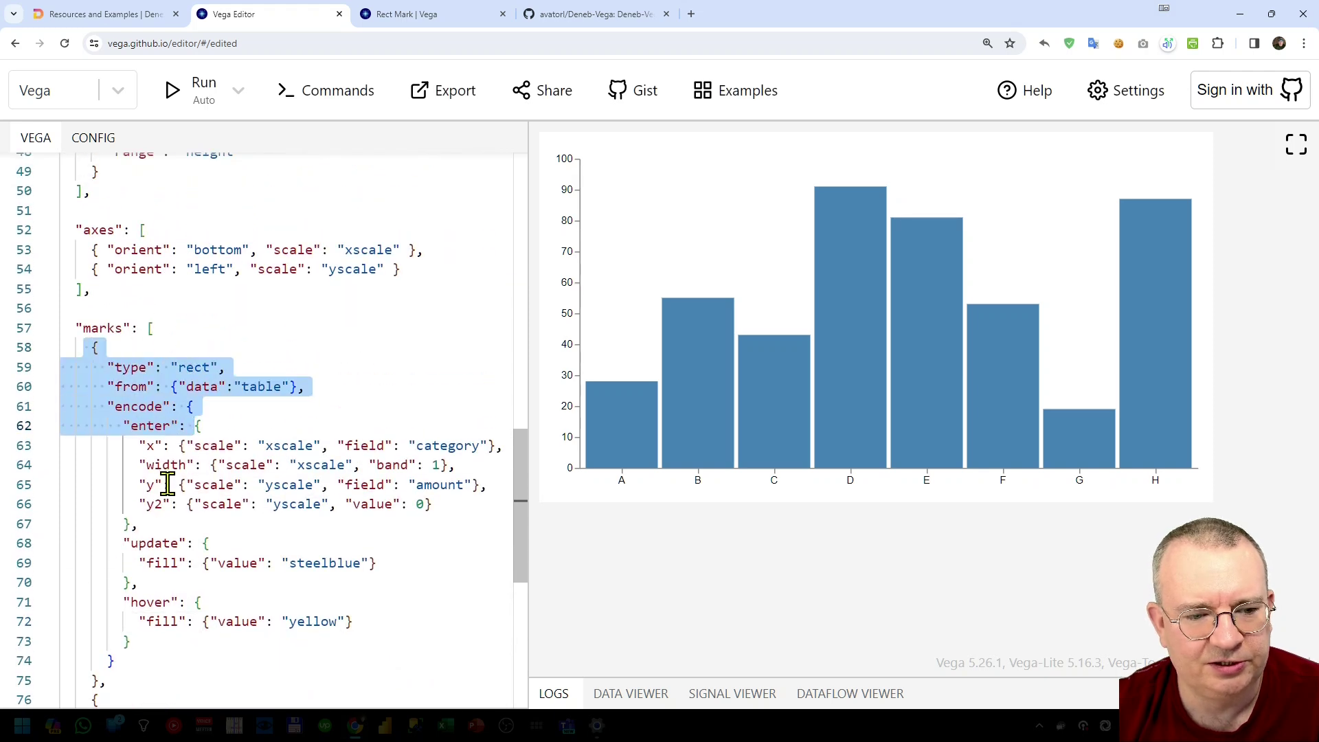
click(157, 447)
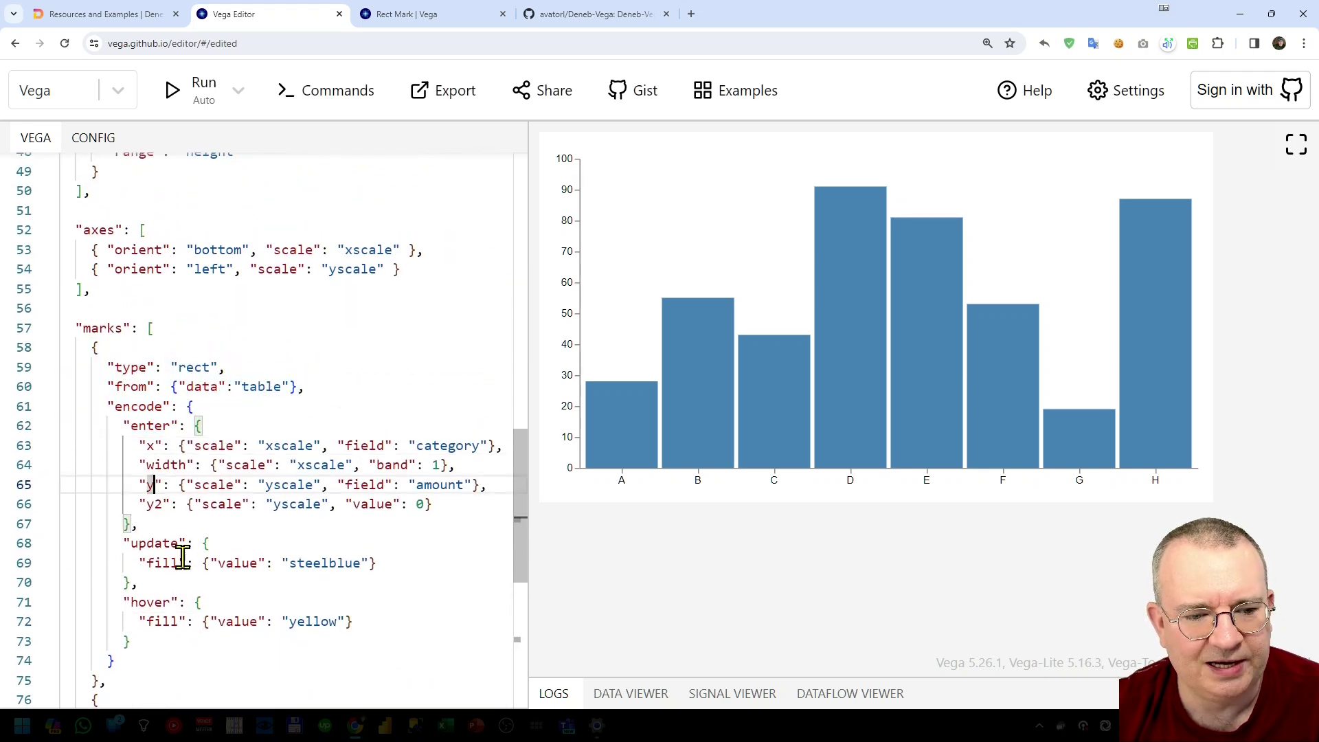
click(171, 465)
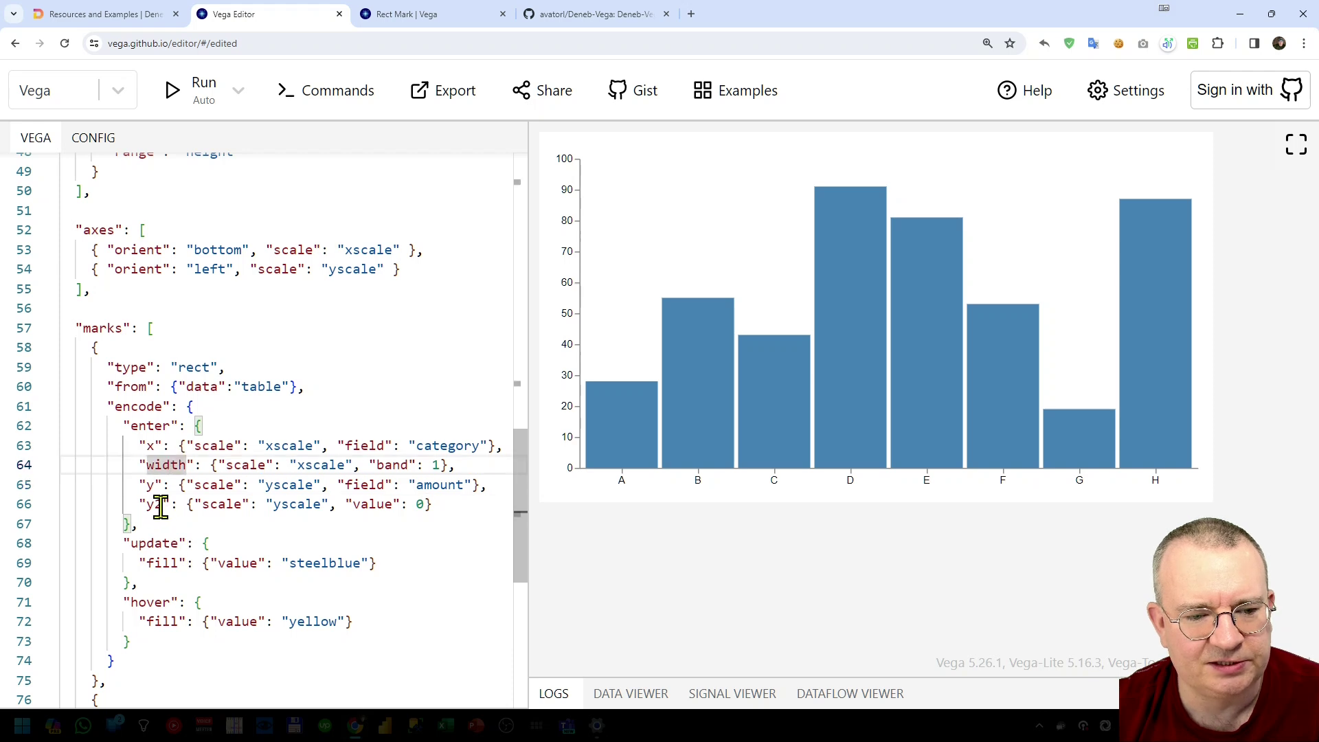
click(163, 503)
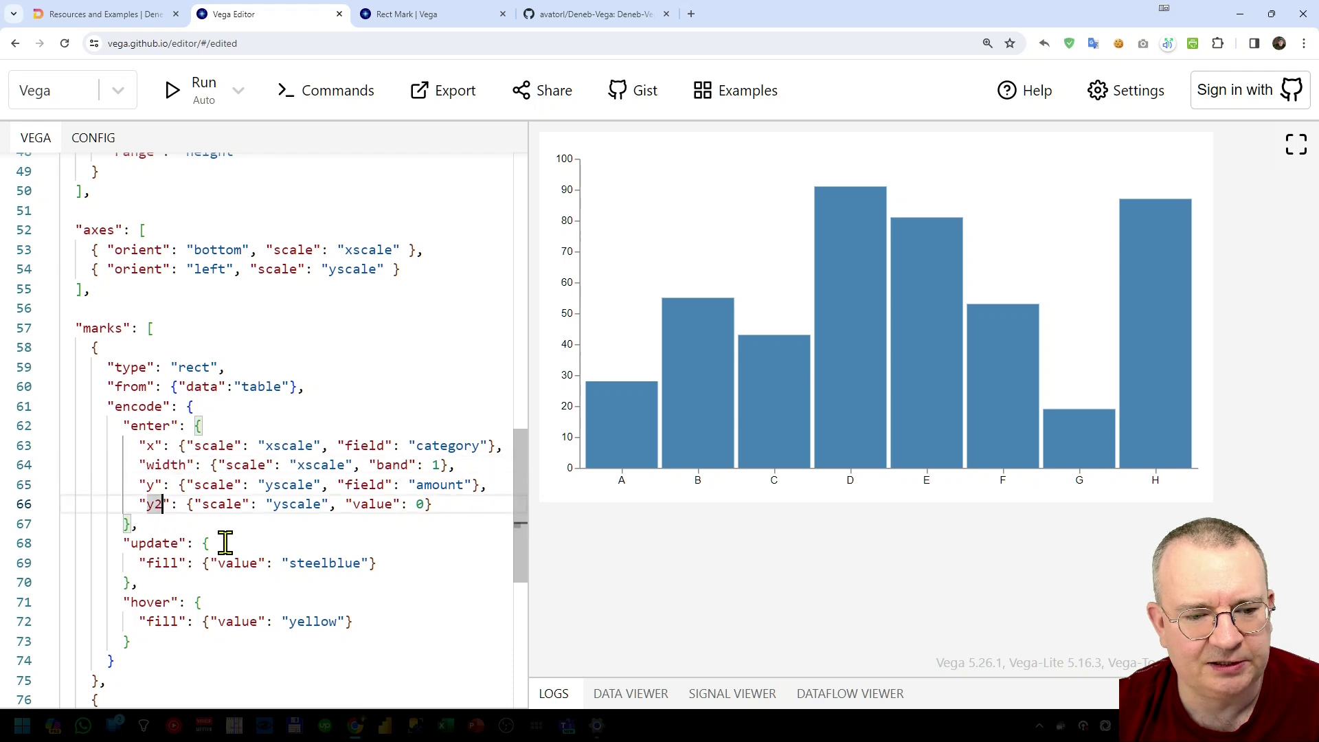
Step: Add "cornerRadius": {"value": 50} after y2, replacing the trial values 5 and 10
click(437, 509)
text(,)
key(Return)
text("cornerRadius": )
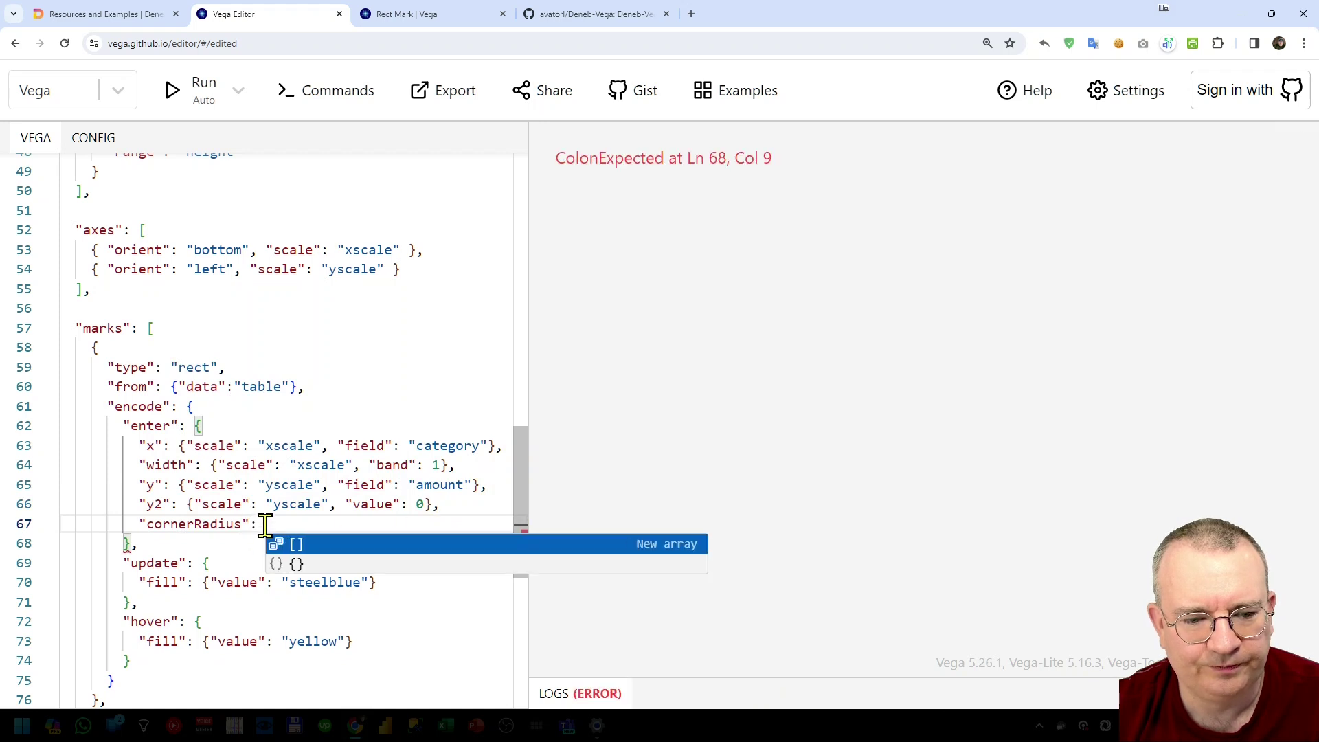
text({")
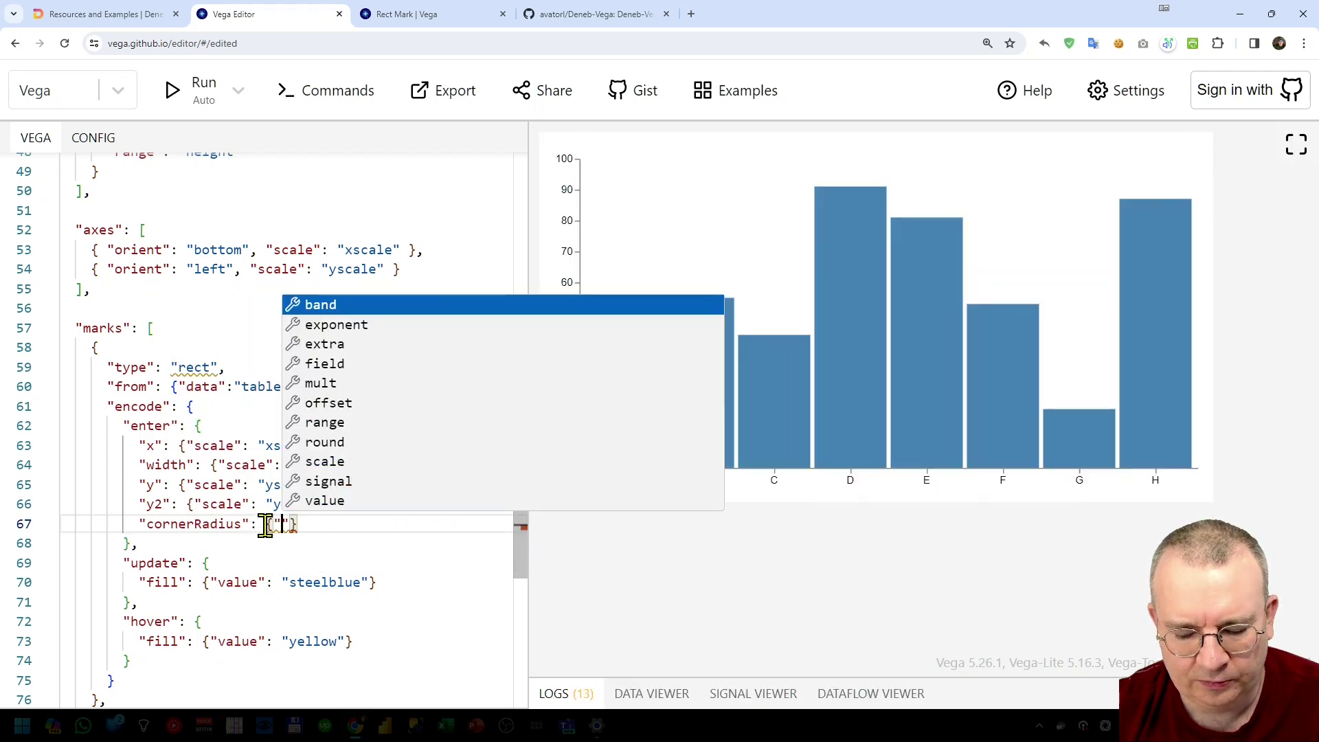
text(value":)
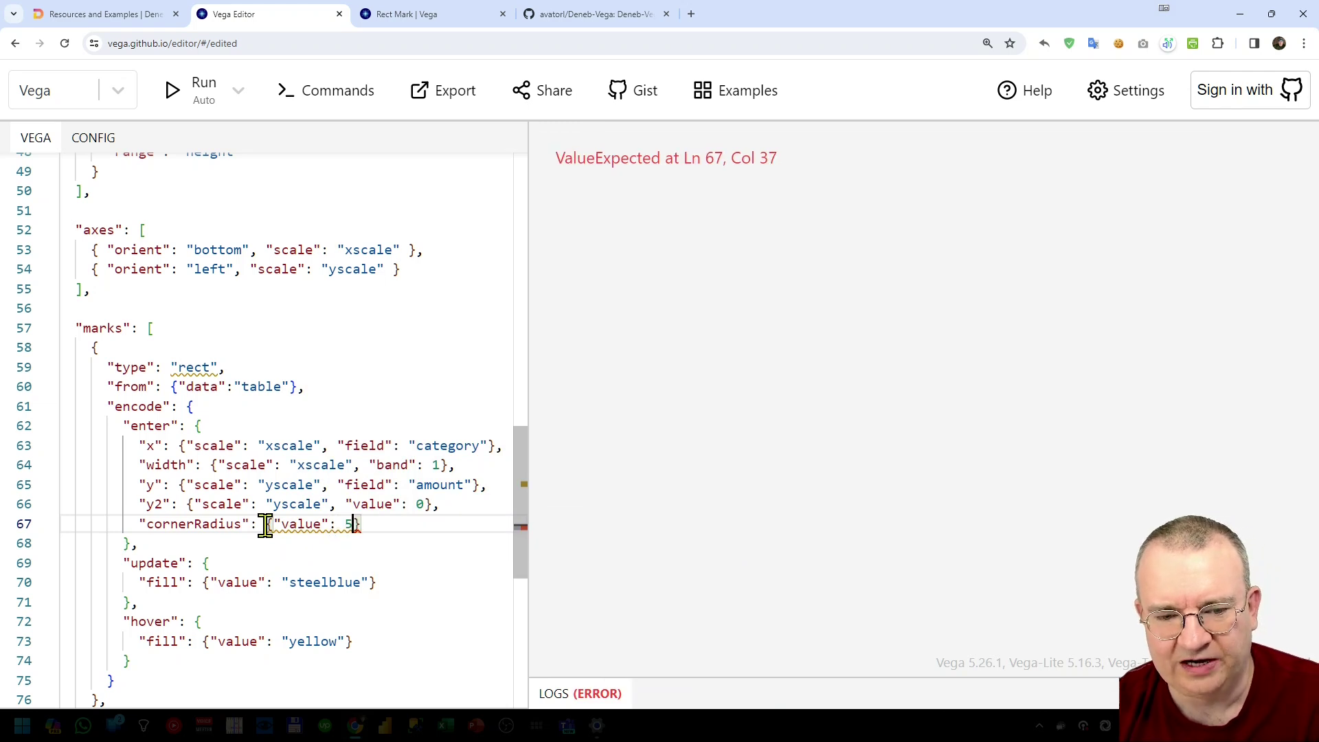
text( 5)
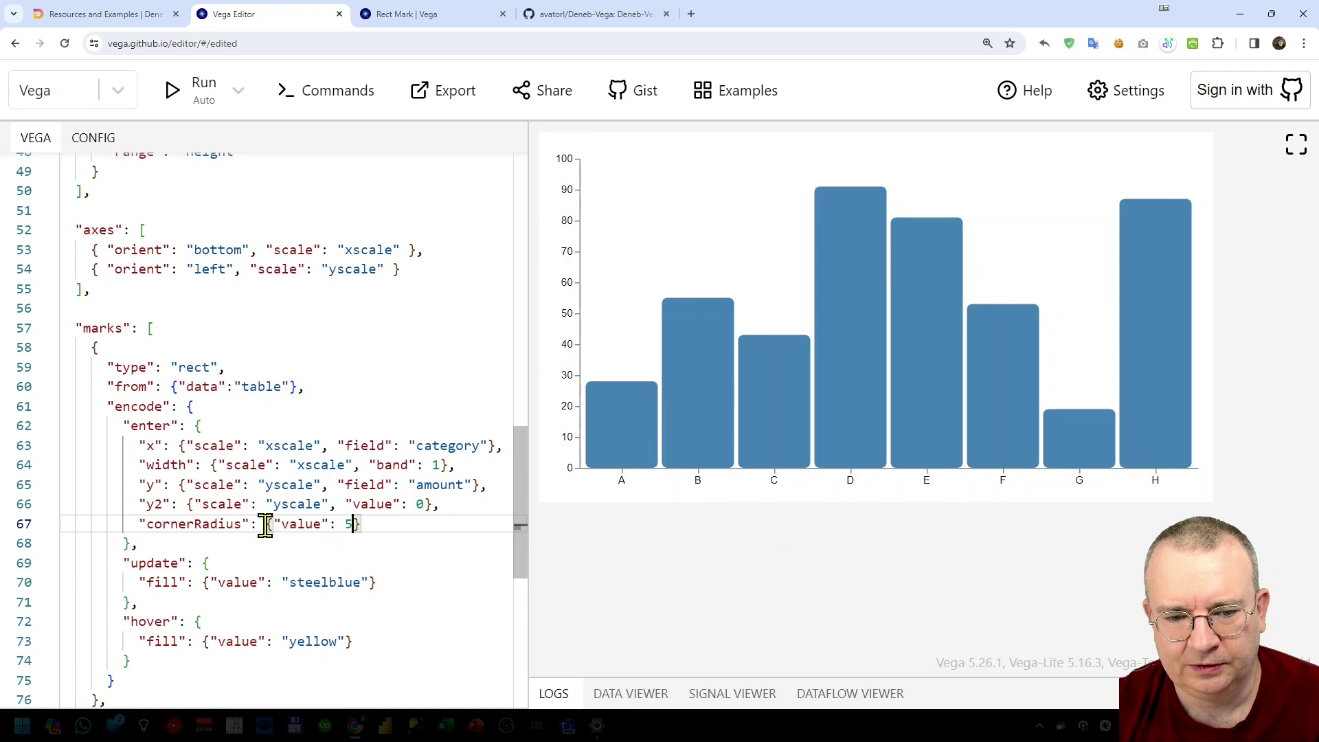
key(BackSpace)
text(10)
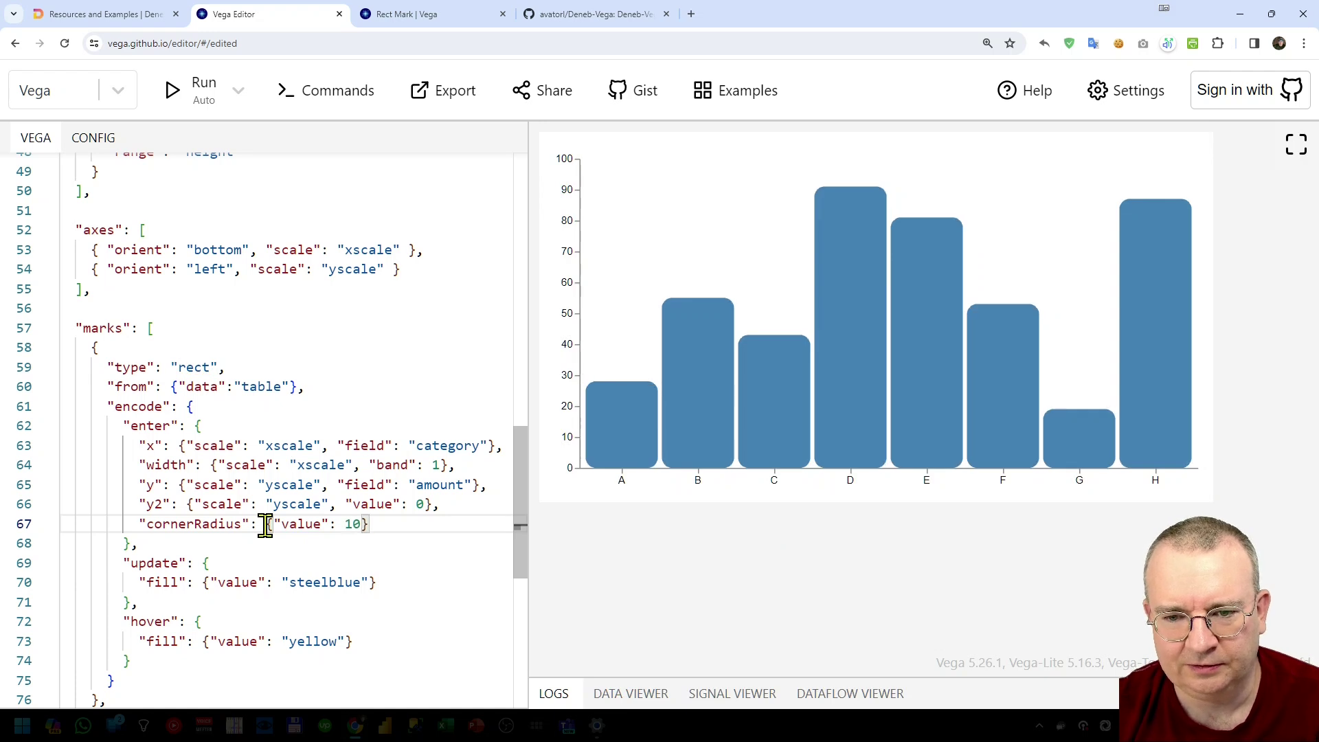
key(BackSpace)
key(BackSpace)
text(50)
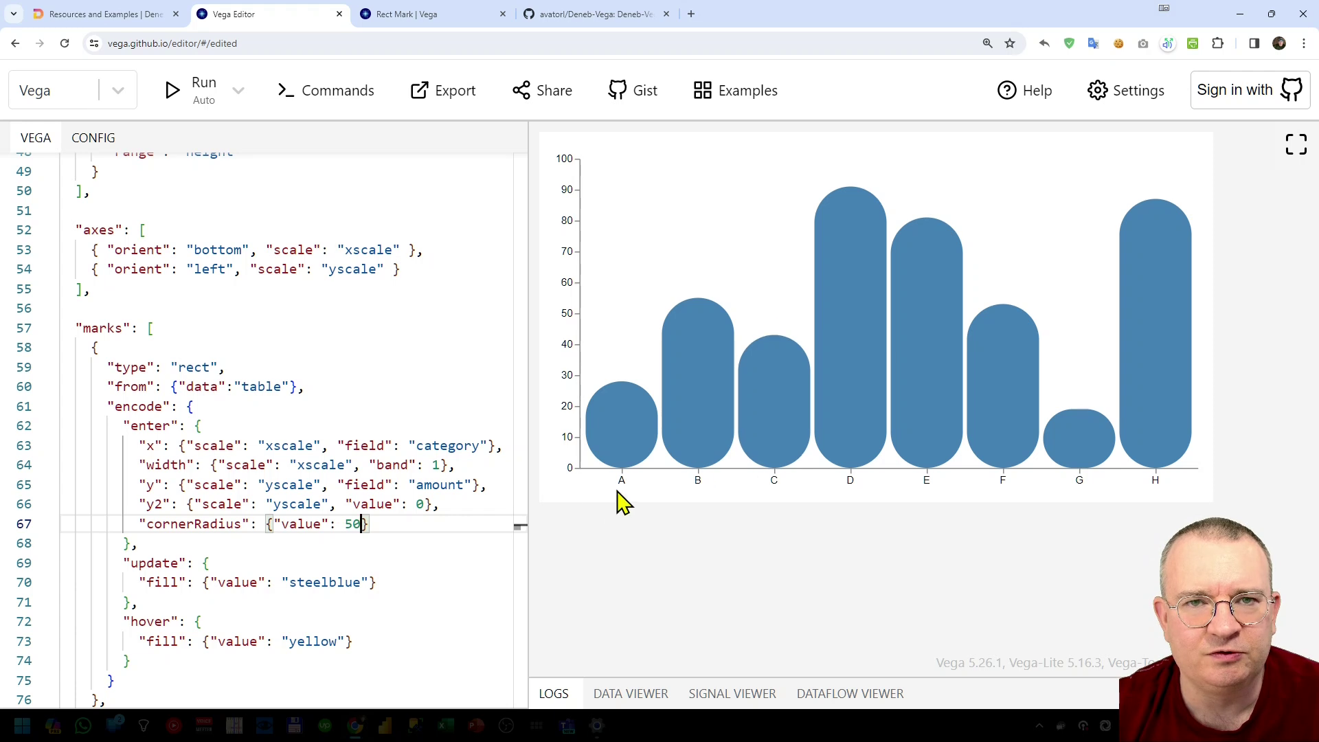
Step: Review the rect mark's enter, update and hover encode blocks
scroll(293, 462, down, 2)
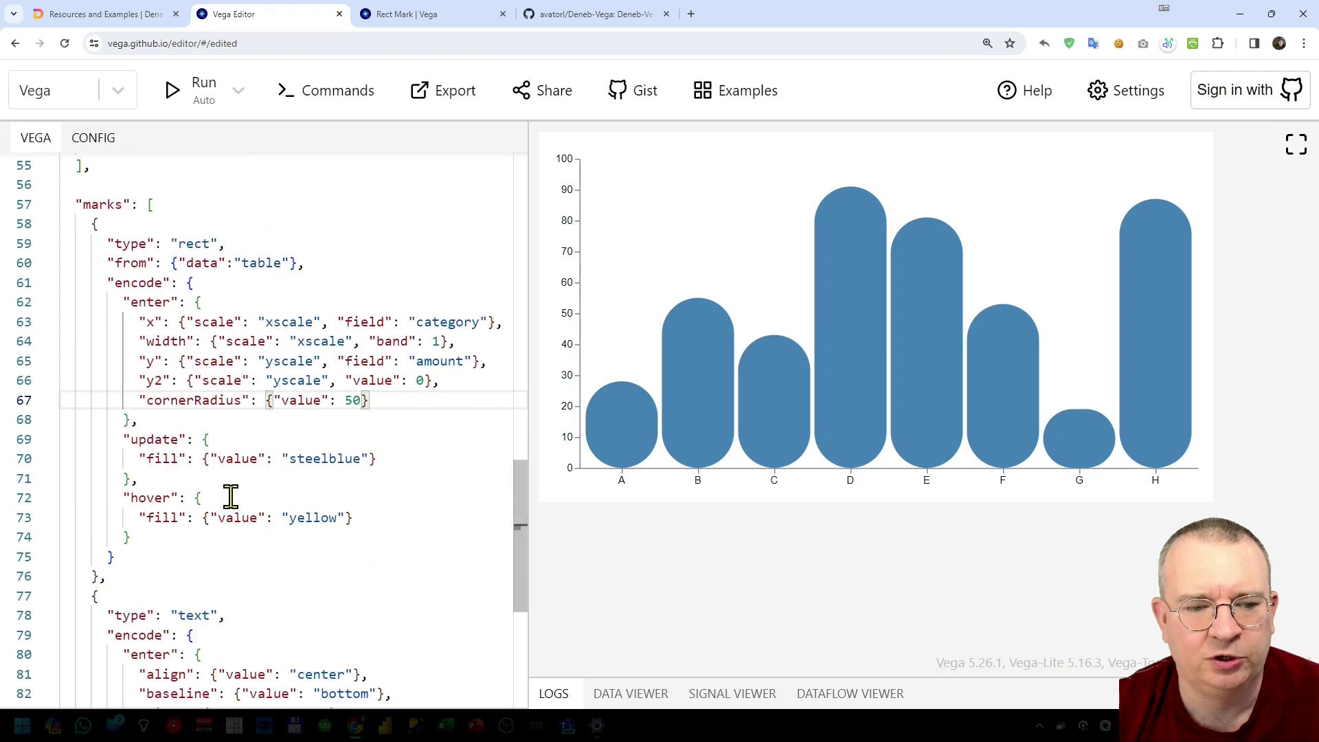
drag(230, 498, 130, 303)
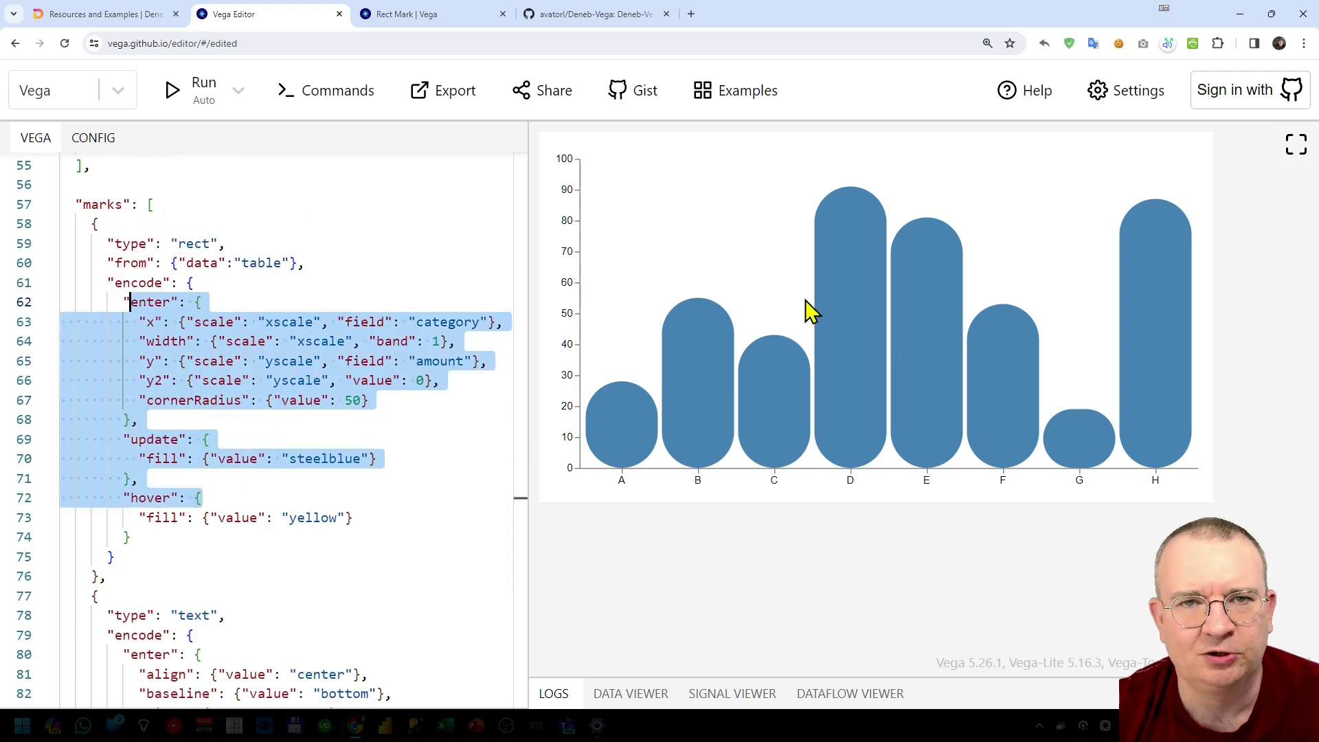
scroll(389, 419, up, 13)
scroll(389, 419, up, 3)
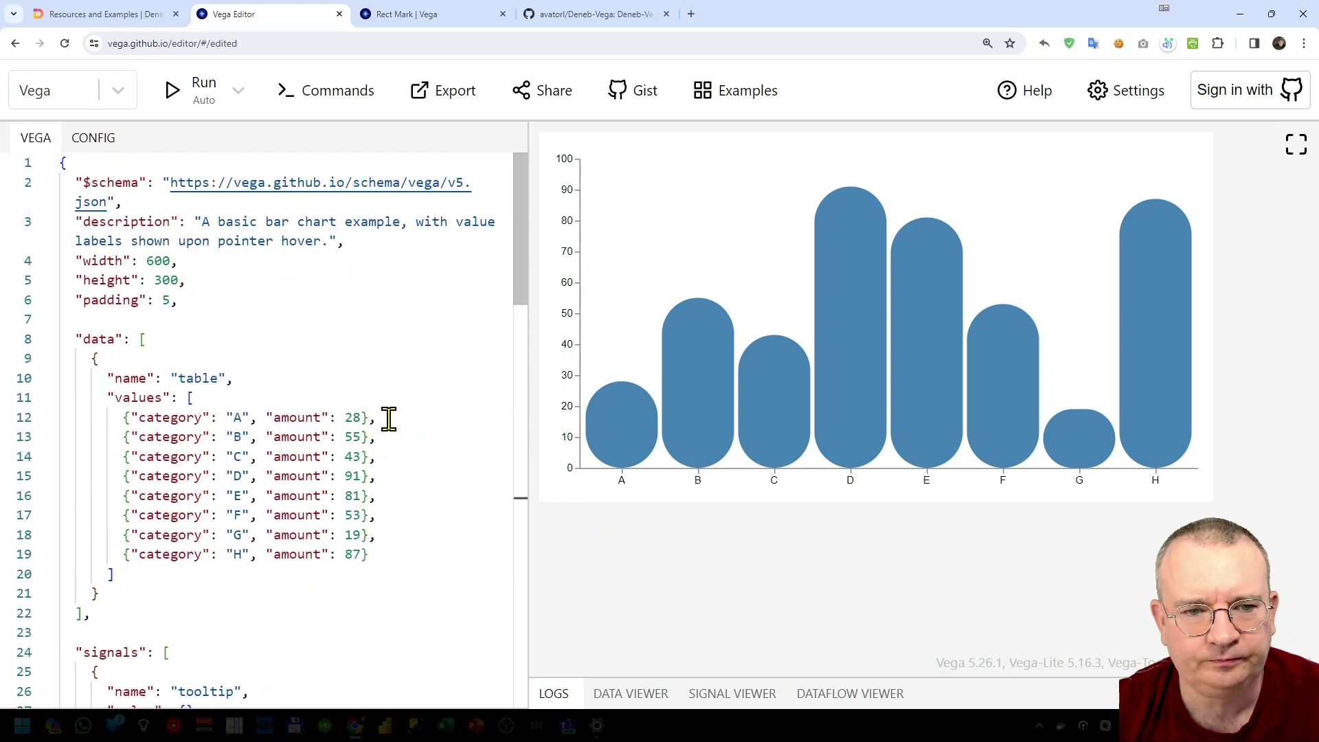
Step: Browse the Deneb-Vega repository's example folders and README thumbnails, then return to Resources and Examples
click(569, 17)
scroll(327, 207, up, 10)
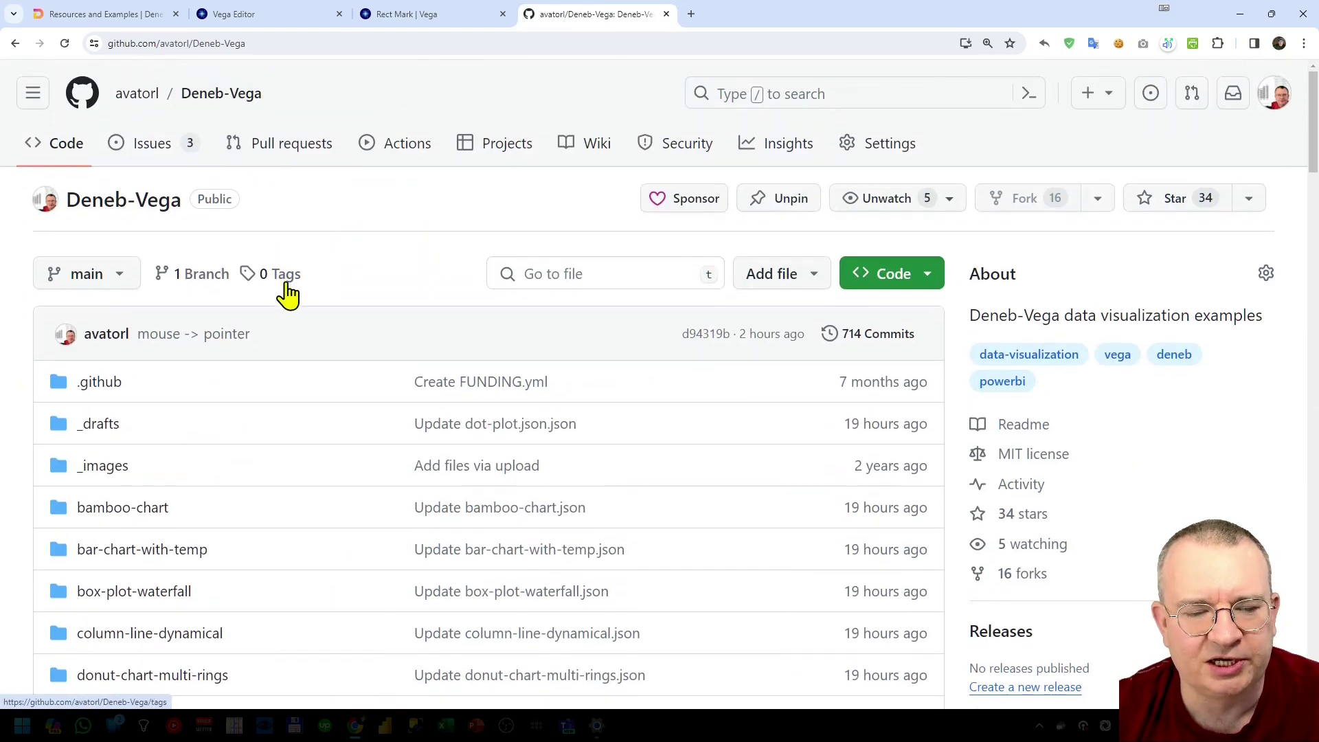
scroll(288, 302, down, 5)
scroll(293, 305, down, 12)
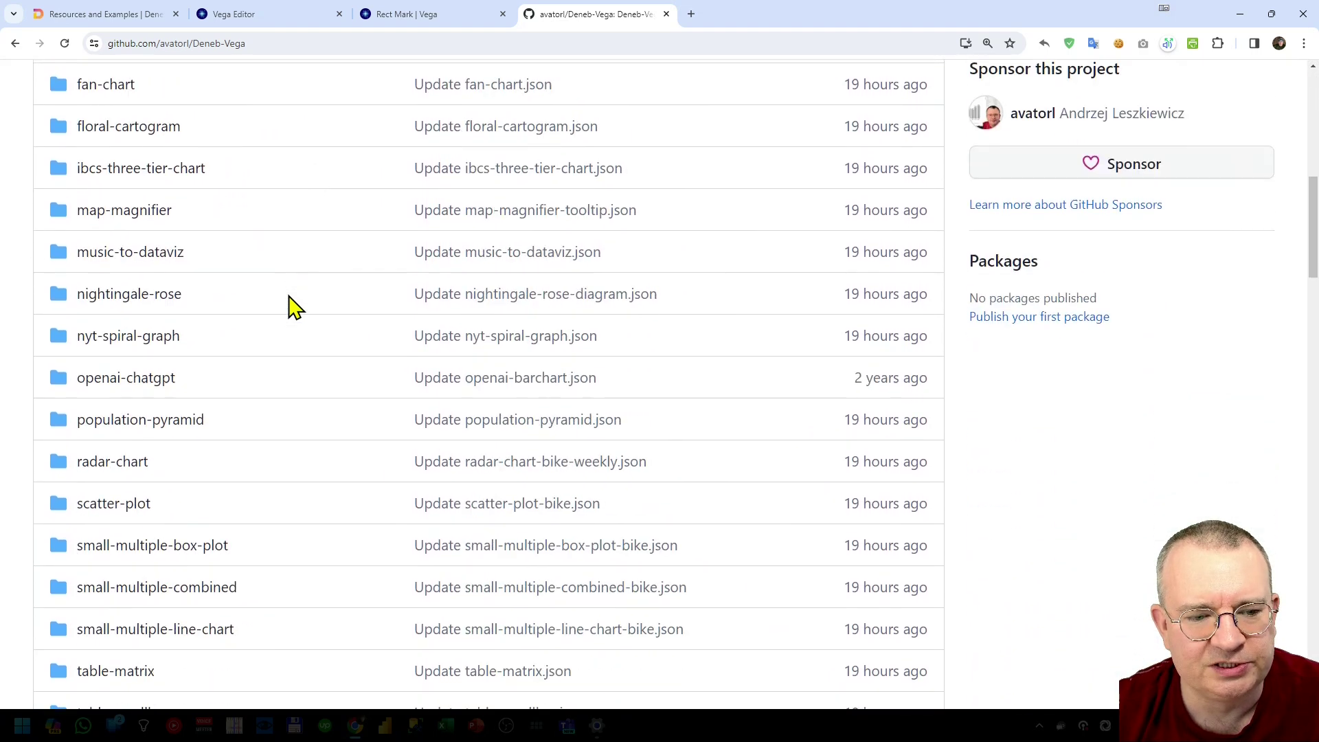
scroll(226, 383, down, 10)
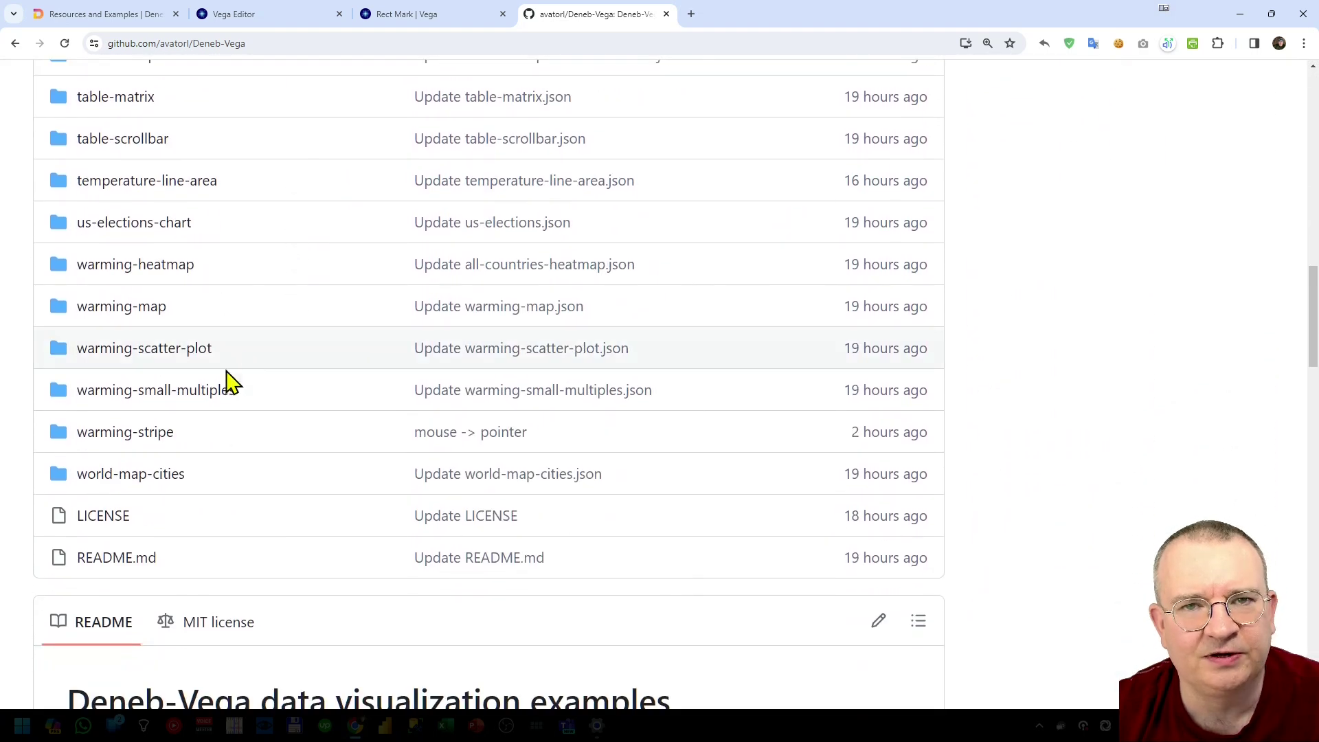
scroll(226, 386, down, 3)
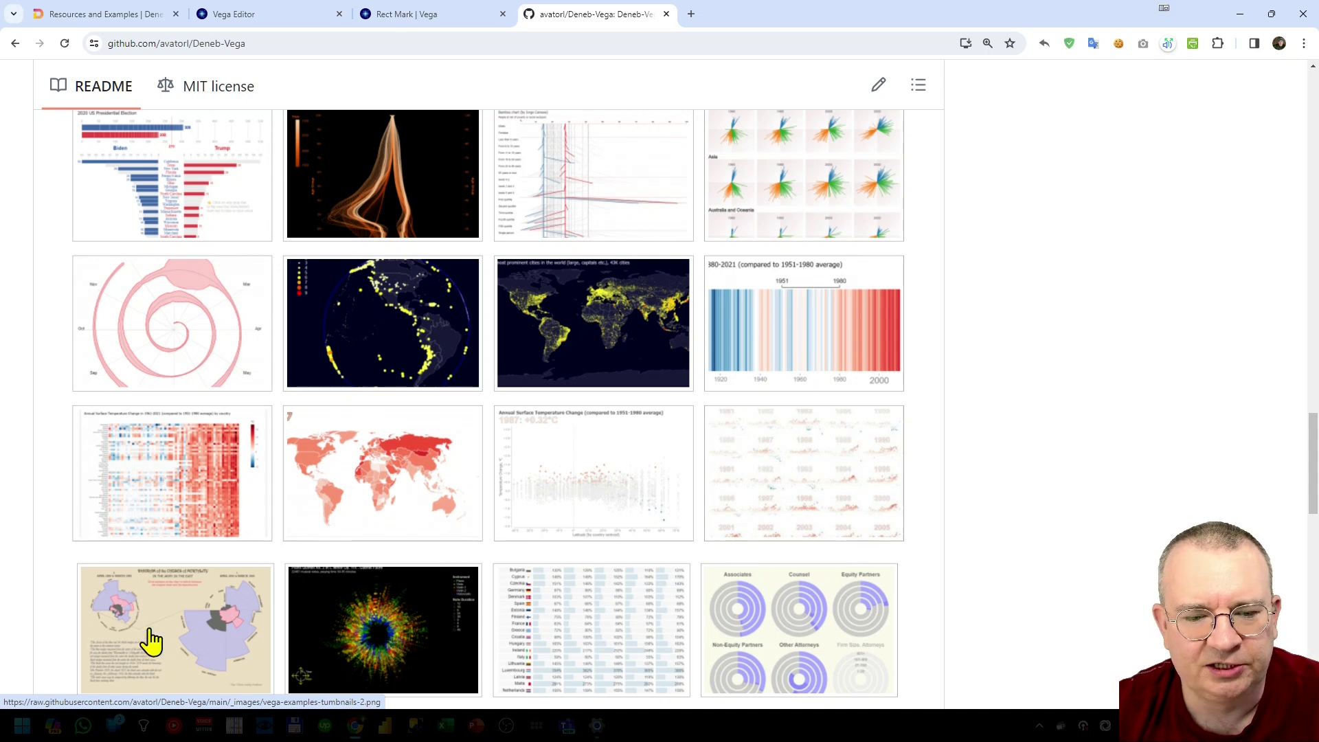
scroll(383, 610, up, 2)
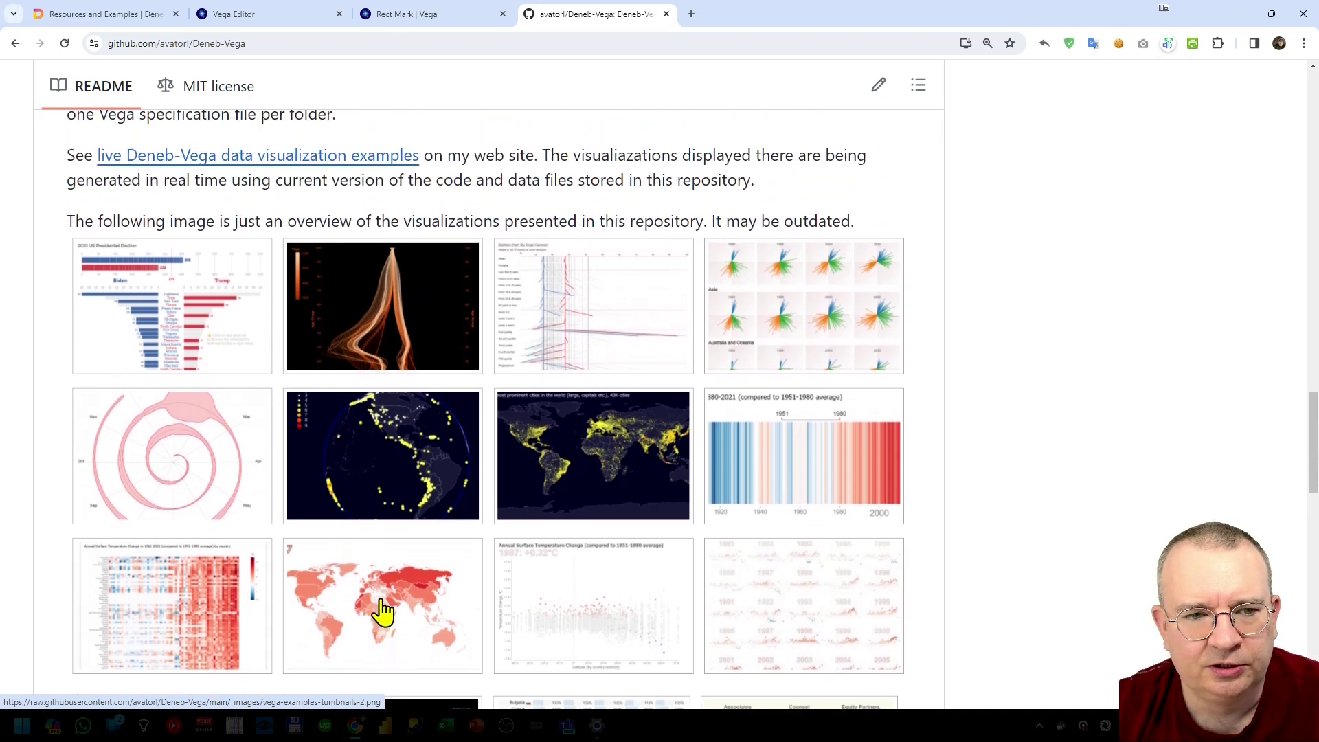
scroll(383, 611, down, 8)
scroll(383, 610, up, 4)
scroll(383, 610, up, 15)
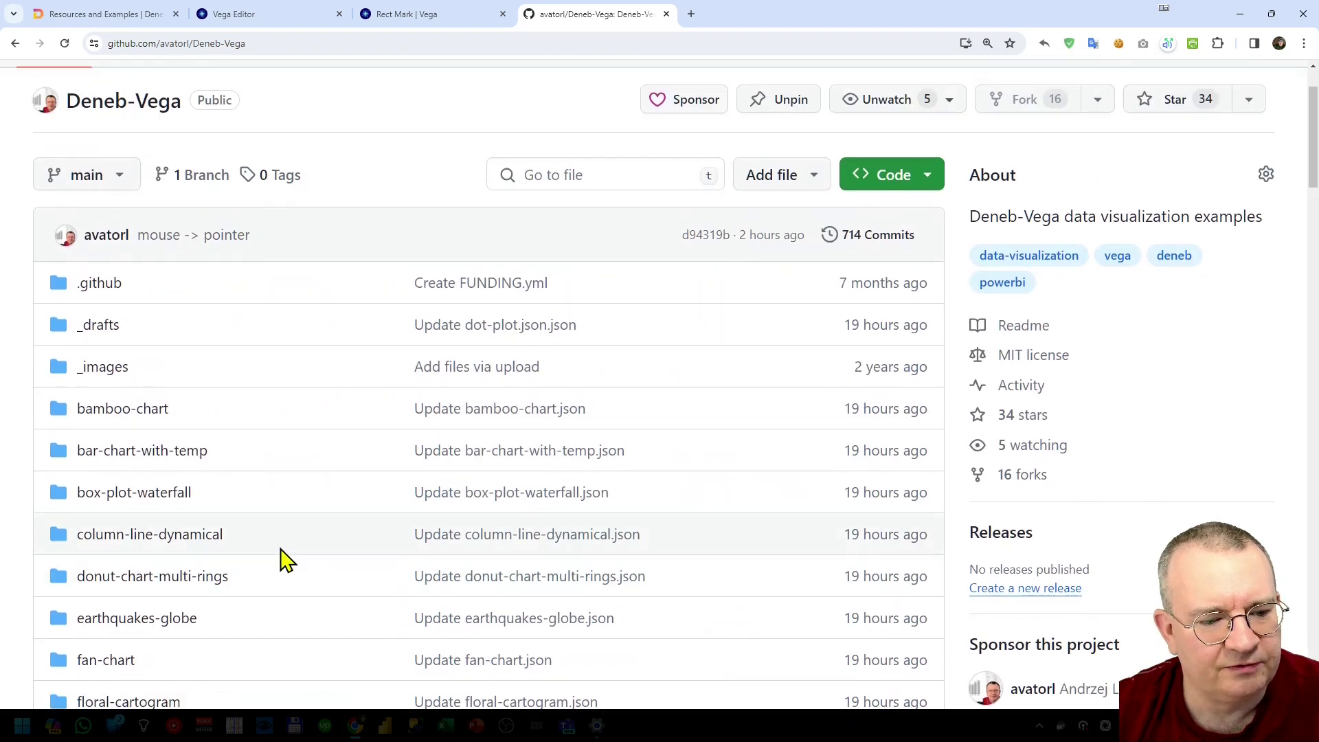
scroll(285, 560, down, 3)
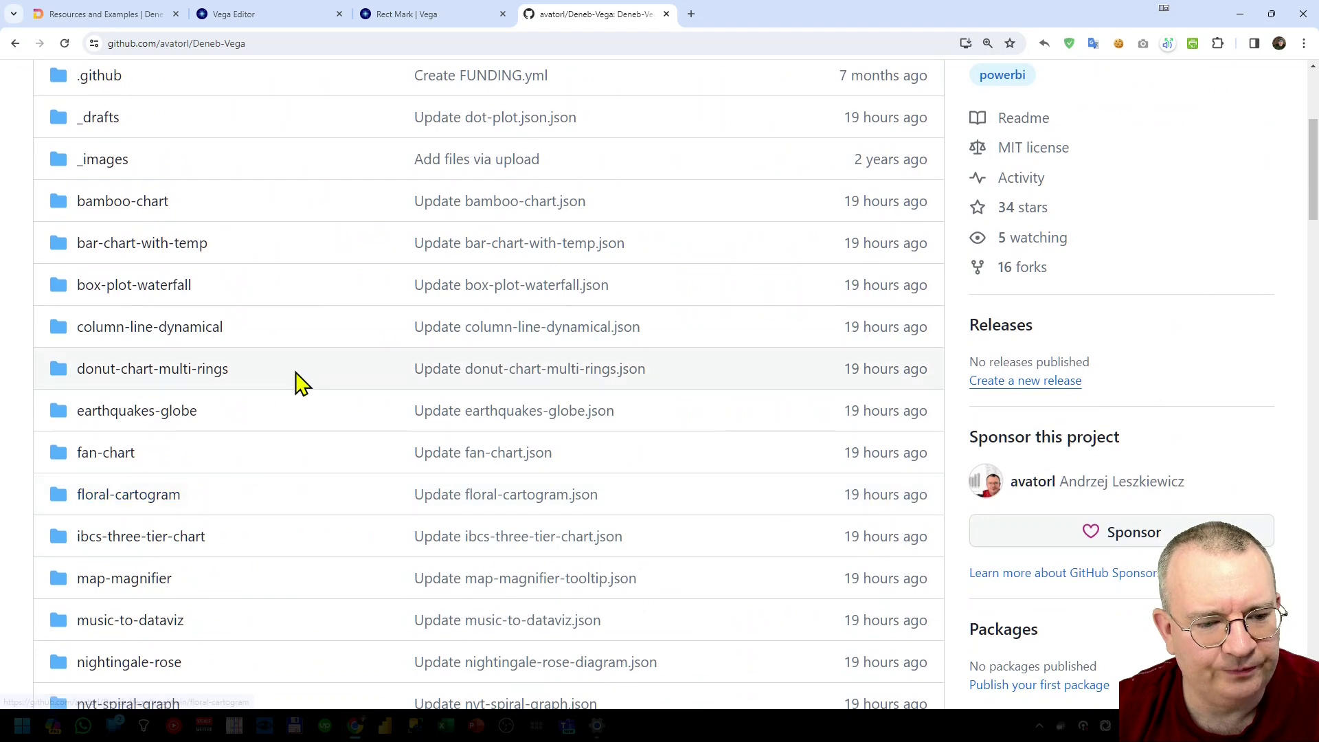
scroll(299, 383, down, 6)
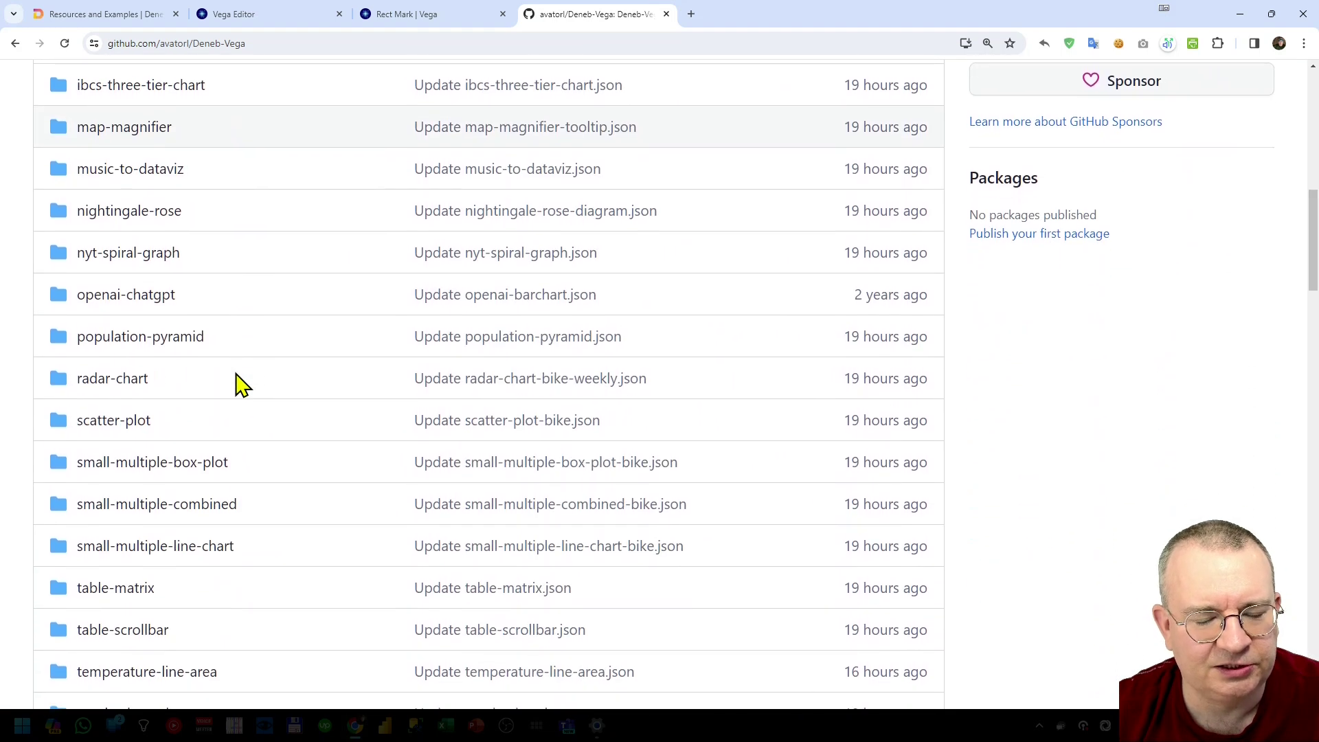
scroll(264, 382, up, 9)
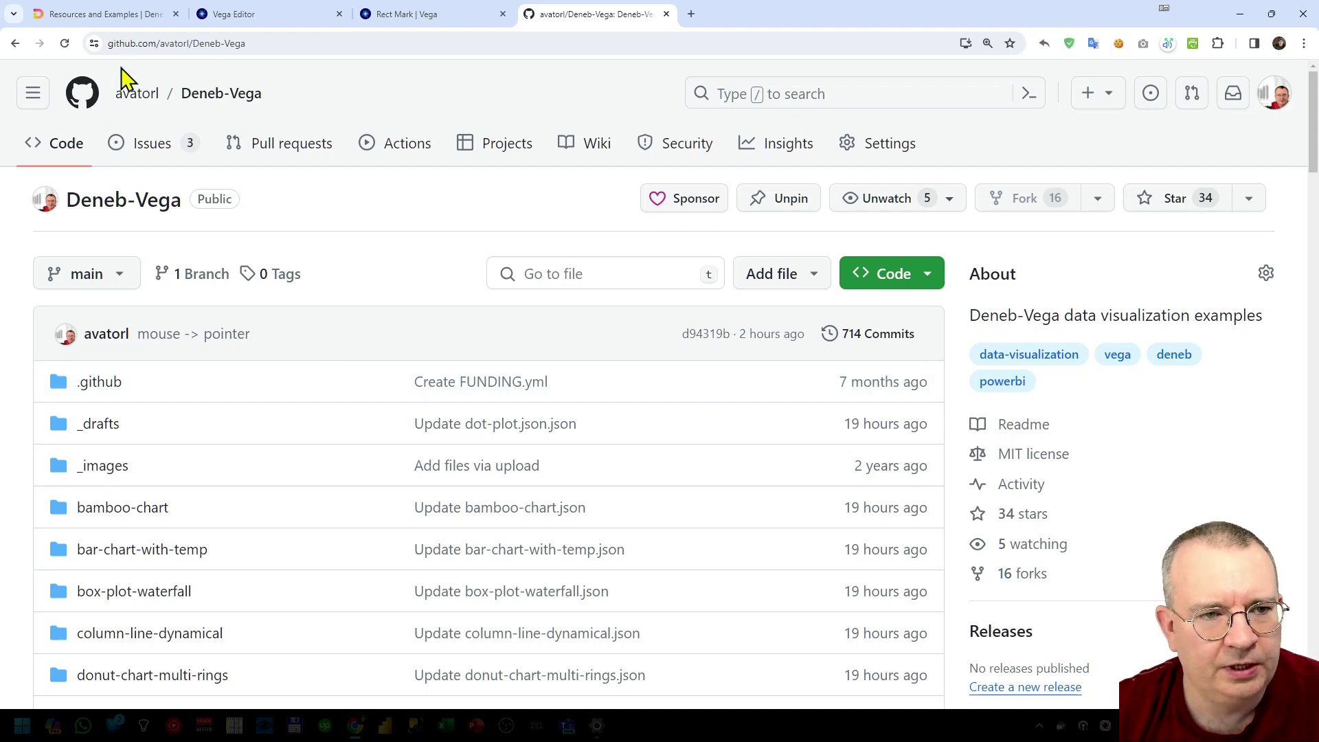
mouse_move(89, 12)
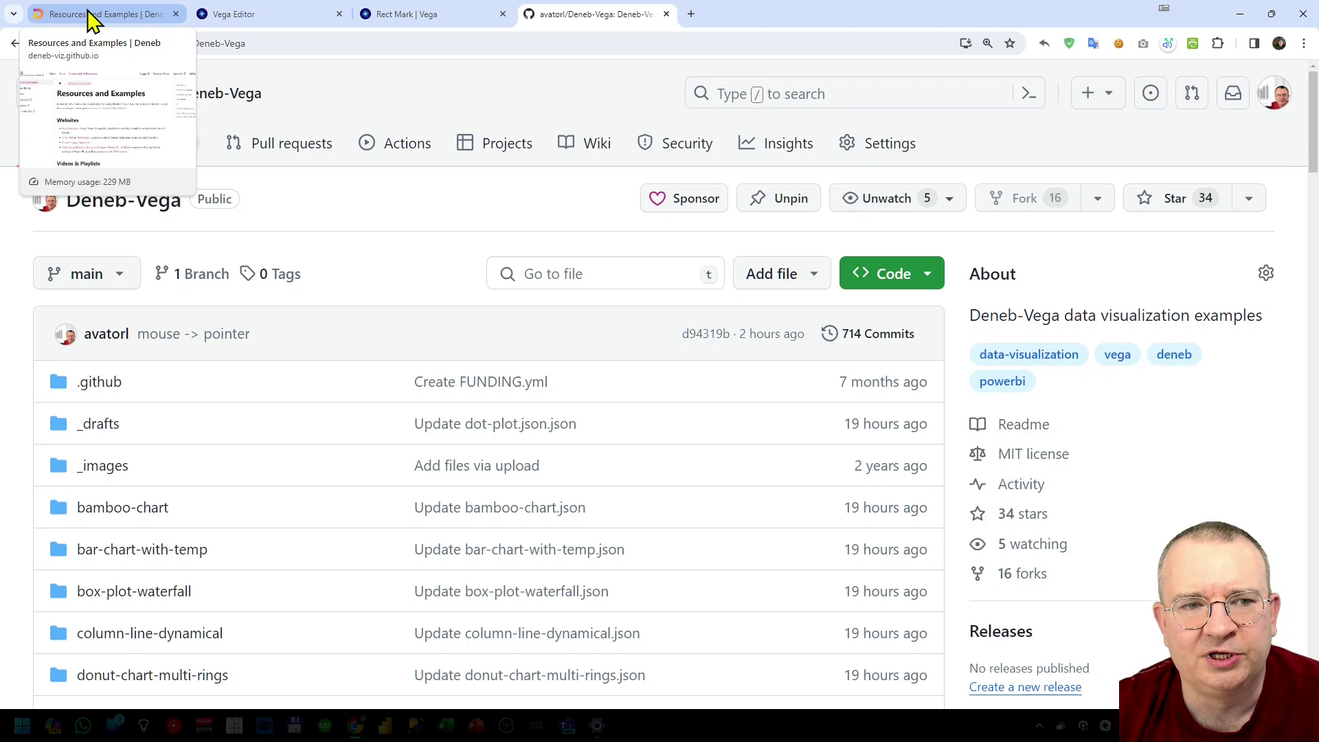
click(91, 21)
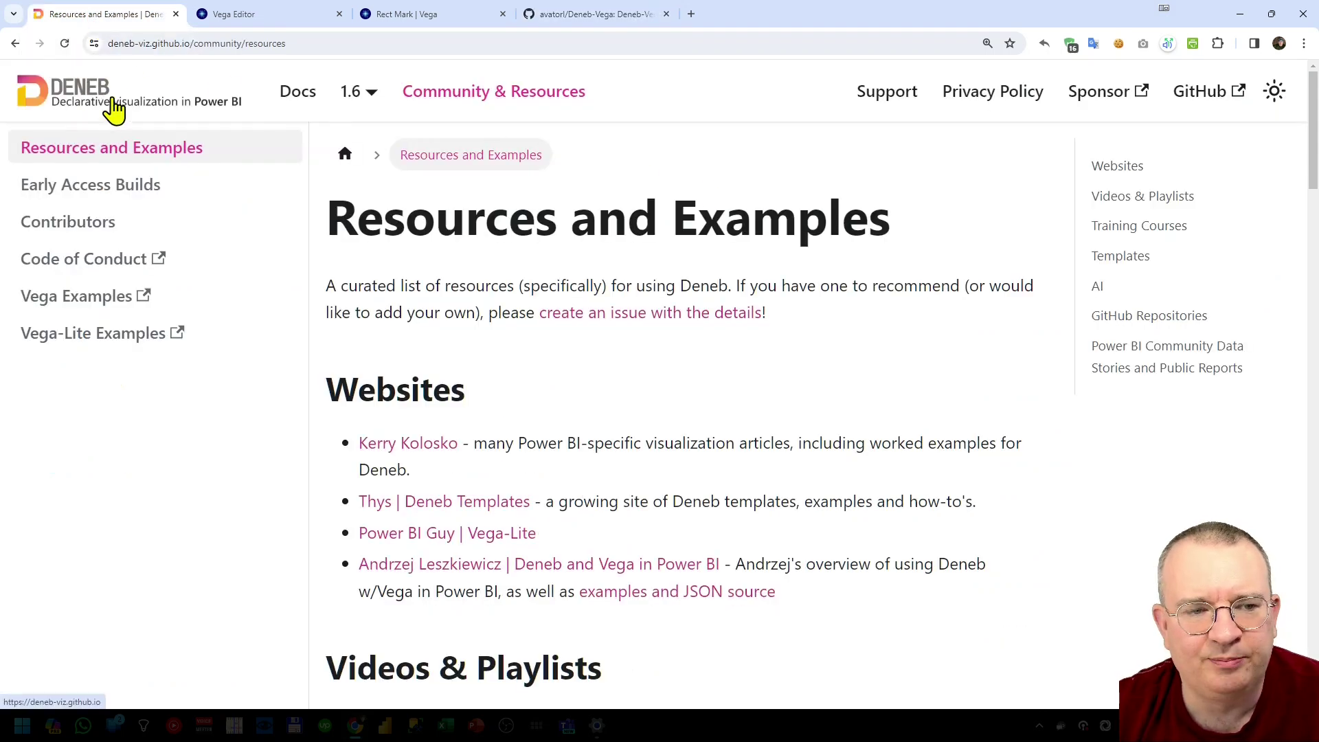
Step: Open the Deneb Support Info page and scroll to the four Community Experts cards
click(882, 109)
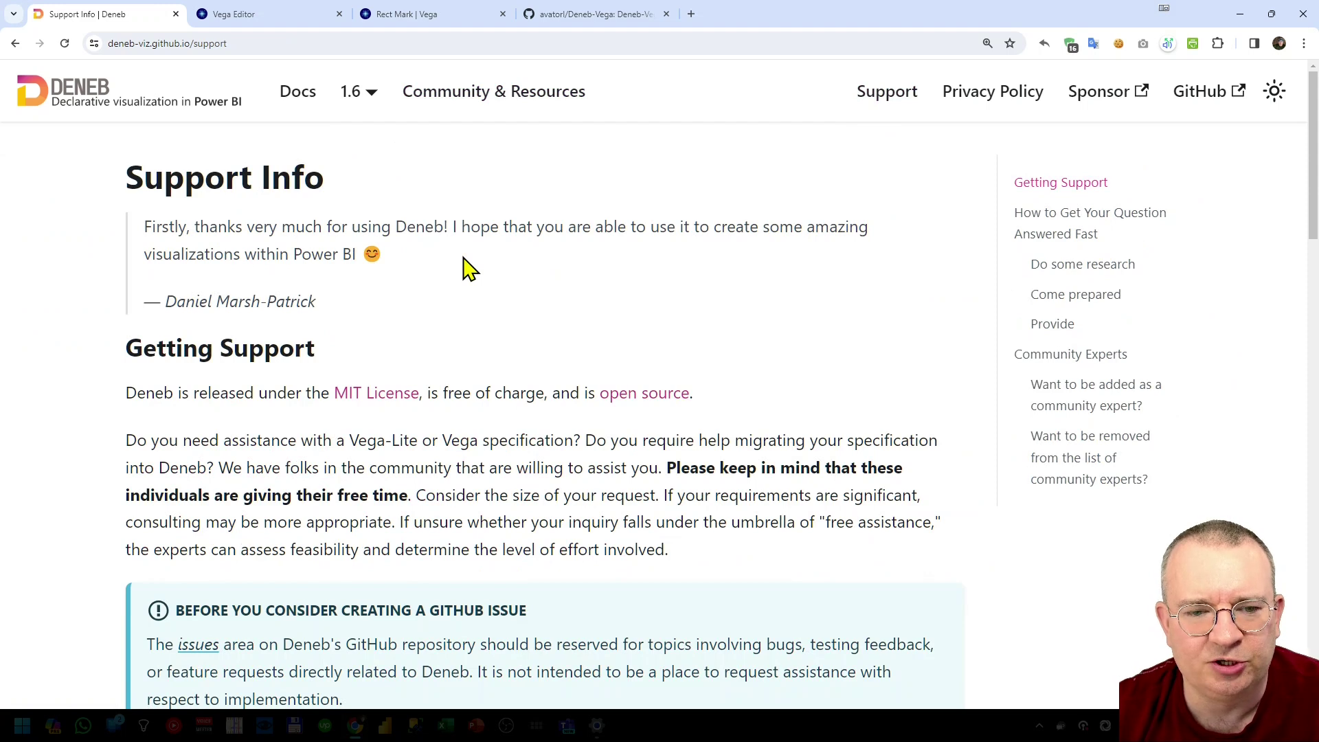
scroll(464, 268, down, 15)
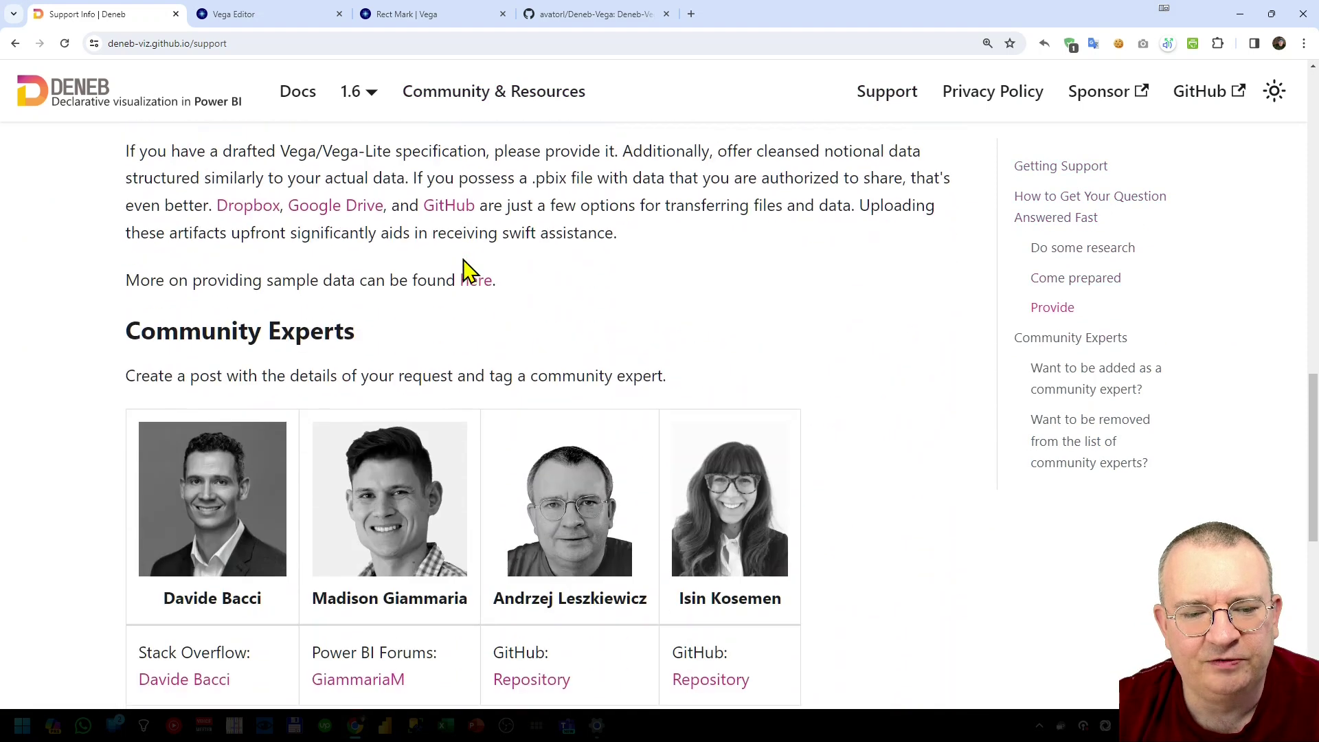
scroll(464, 268, down, 3)
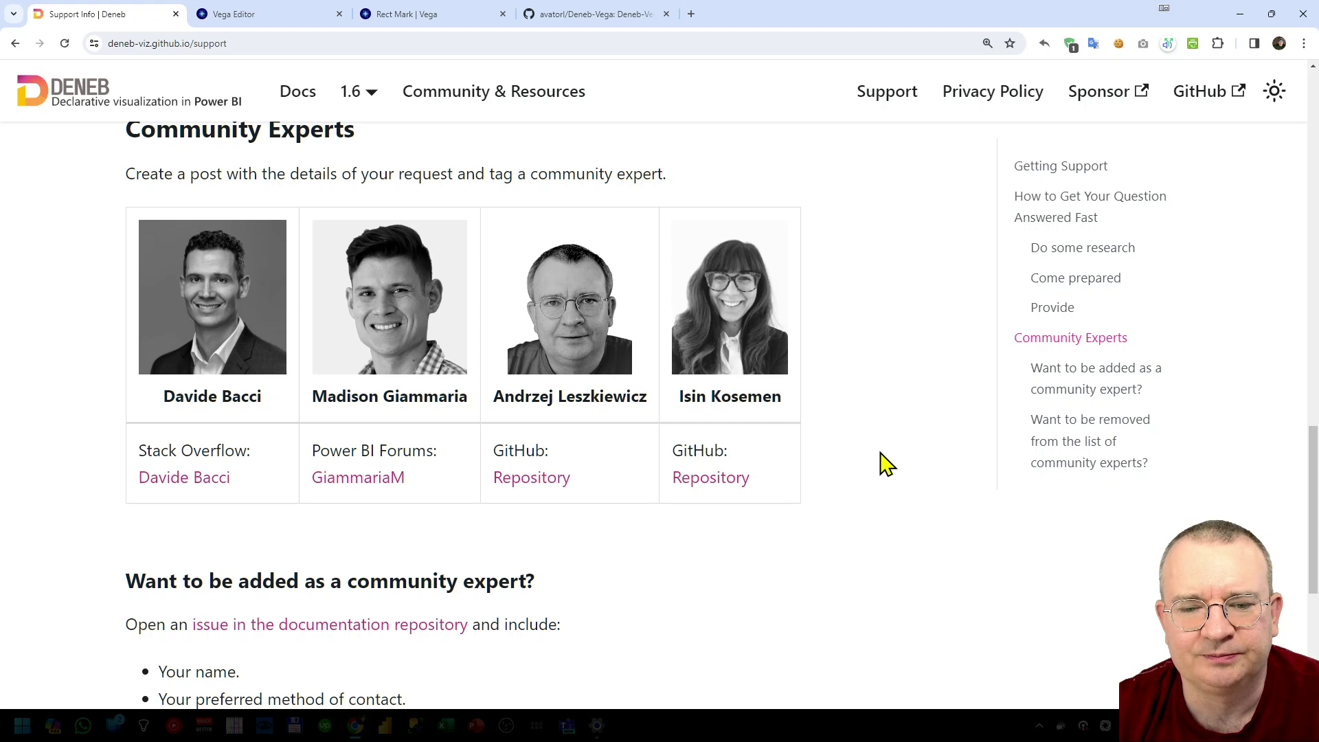
Step: Open the community expert's Deneb-Vega-Help GitHub repository and read its README
click(538, 491)
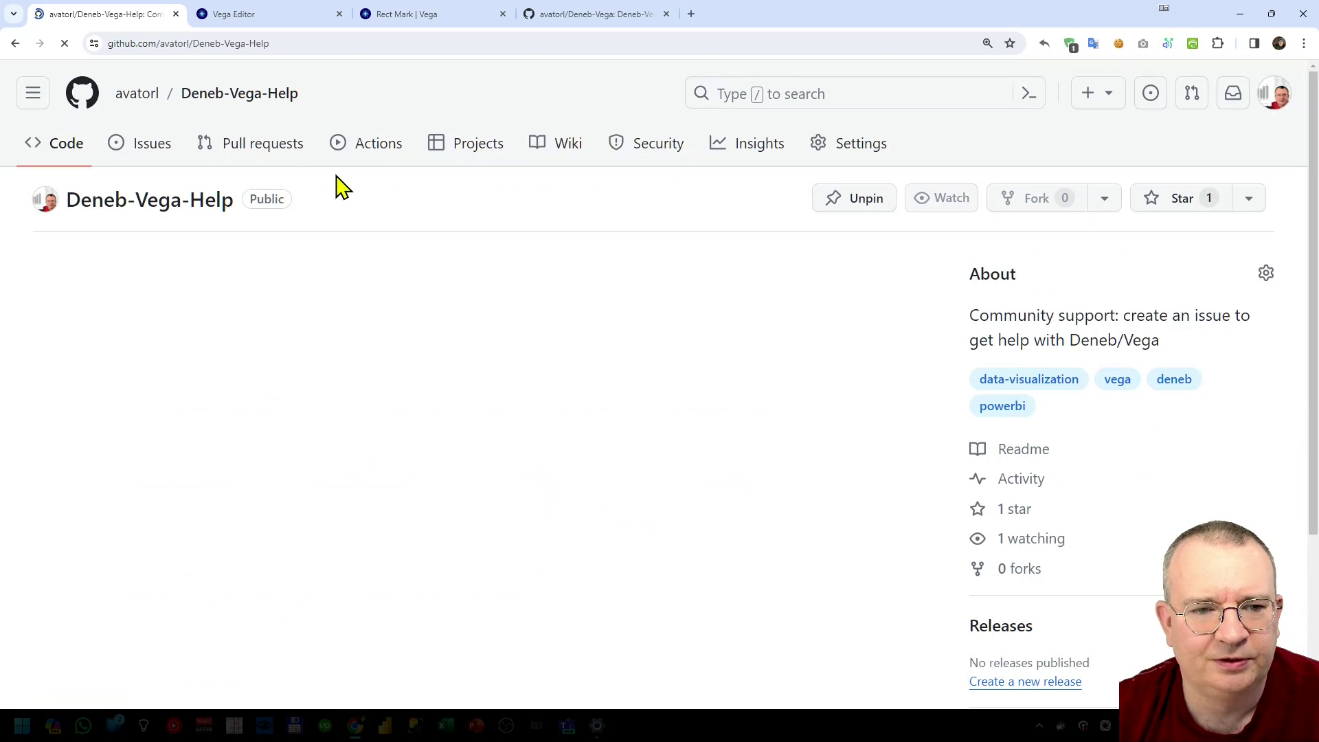
scroll(406, 221, down, 2)
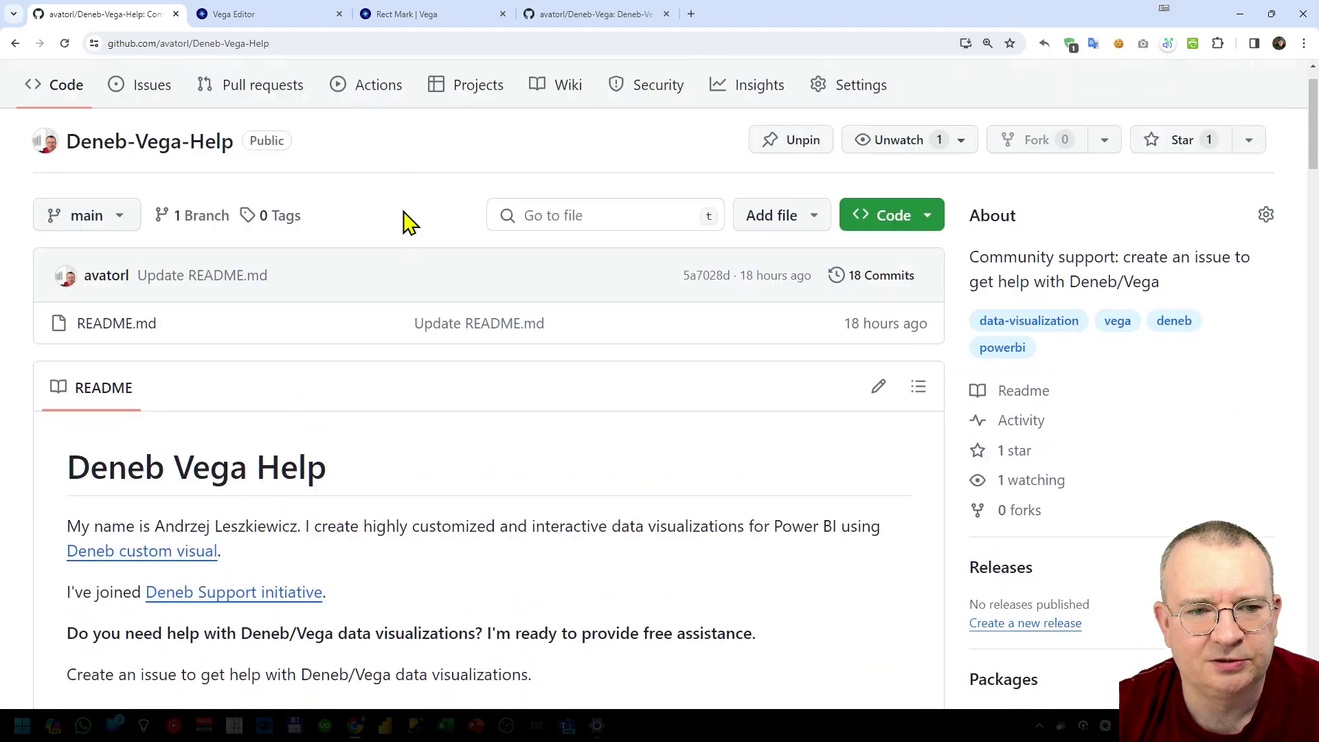